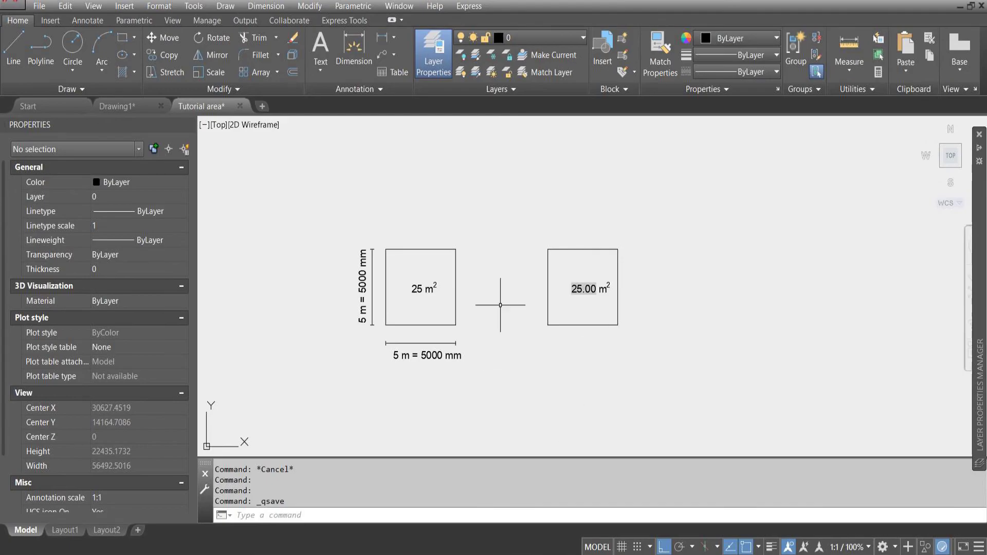
# Step: Select and then deselect the left square and the right square to check their contents
pyautogui.scroll(2, 477, 302)
pyautogui.click(516, 176)
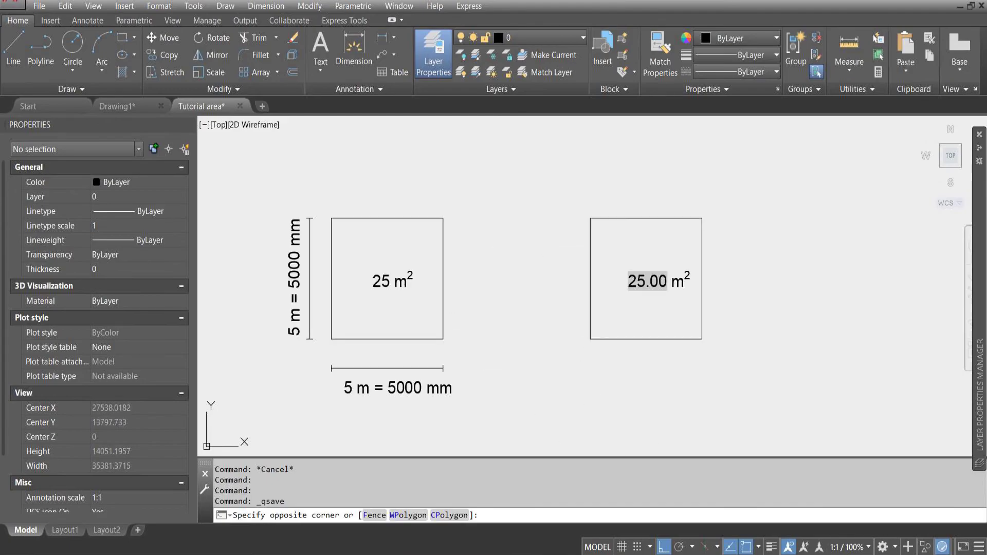
pyautogui.click(252, 441)
pyautogui.press('Escape')
pyautogui.click(767, 165)
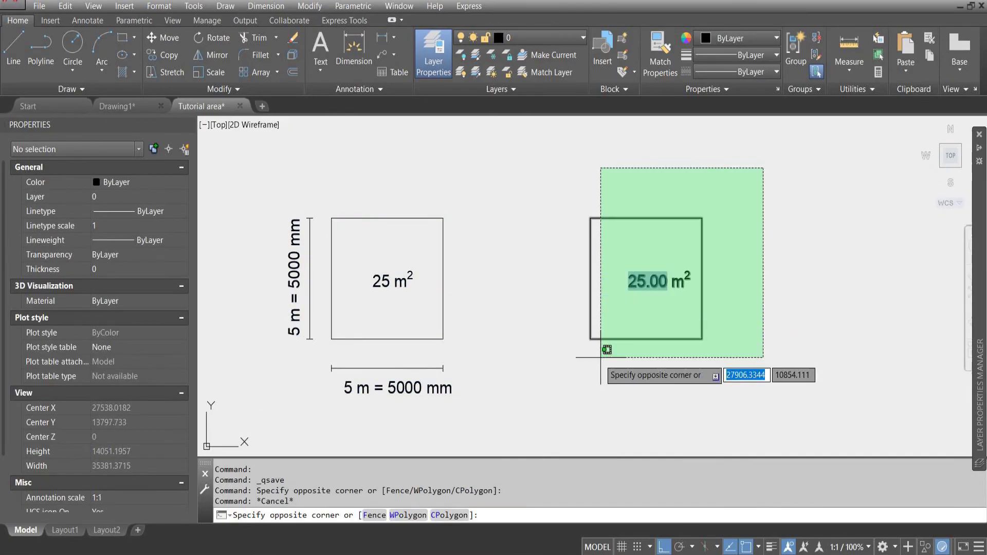
pyautogui.click(576, 360)
pyautogui.press('Escape')
# Step: Pan and zoom the drawing to recentre it on the left square
pyautogui.moveTo(435, 400); pyautogui.dragTo(460, 396, button='middle')
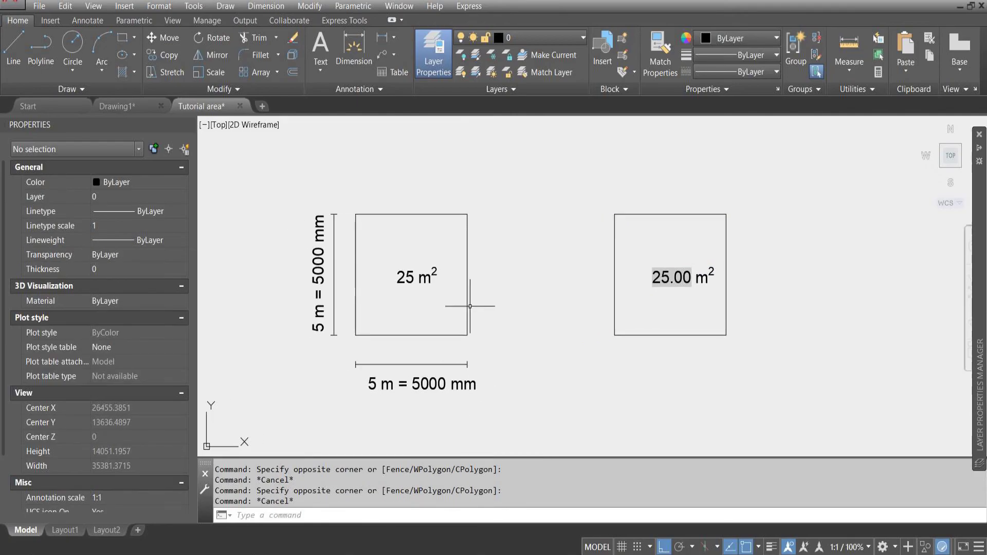
pyautogui.scroll(2, 396, 399)
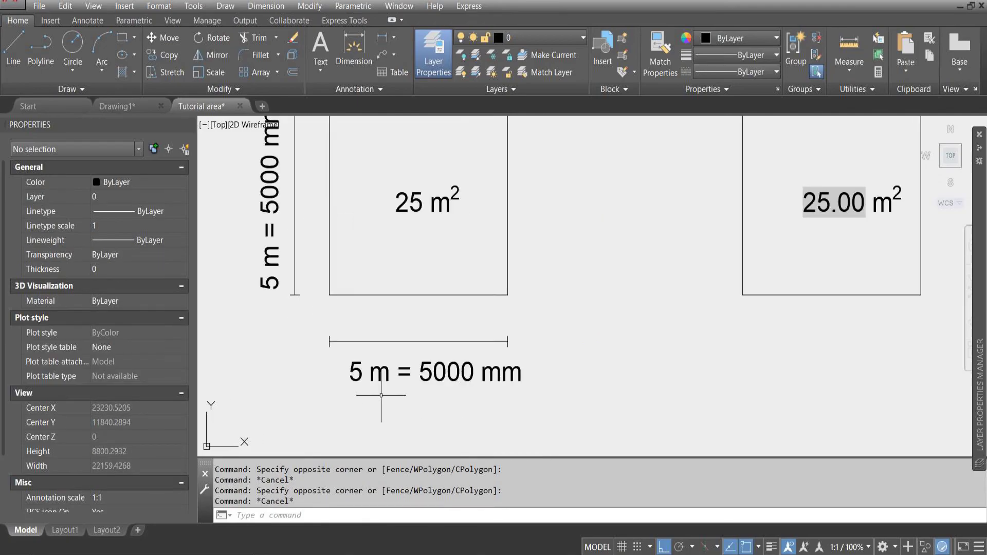
pyautogui.moveTo(304, 307); pyautogui.dragTo(352, 334, button='middle')
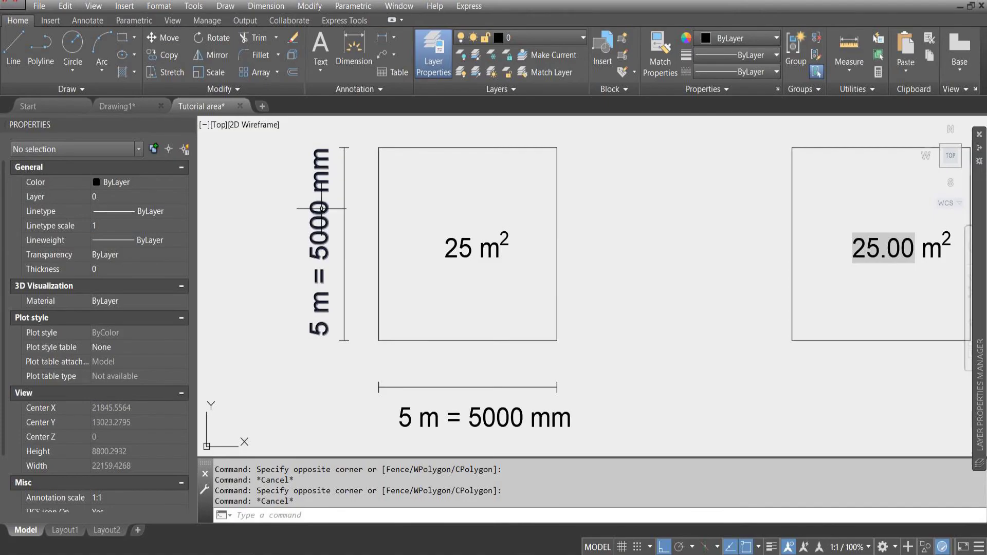
pyautogui.scroll(-2, 359, 257)
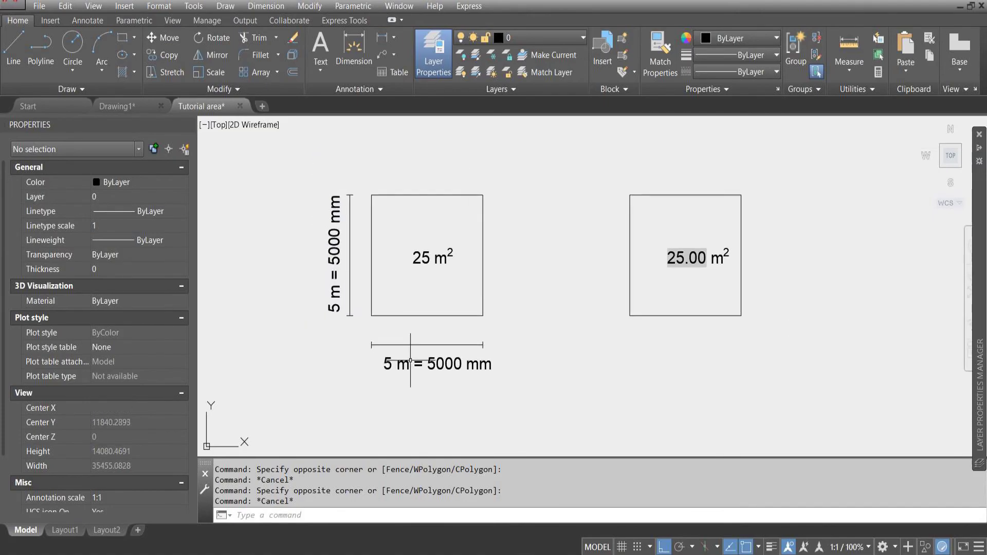
pyautogui.scroll(2, 400, 390)
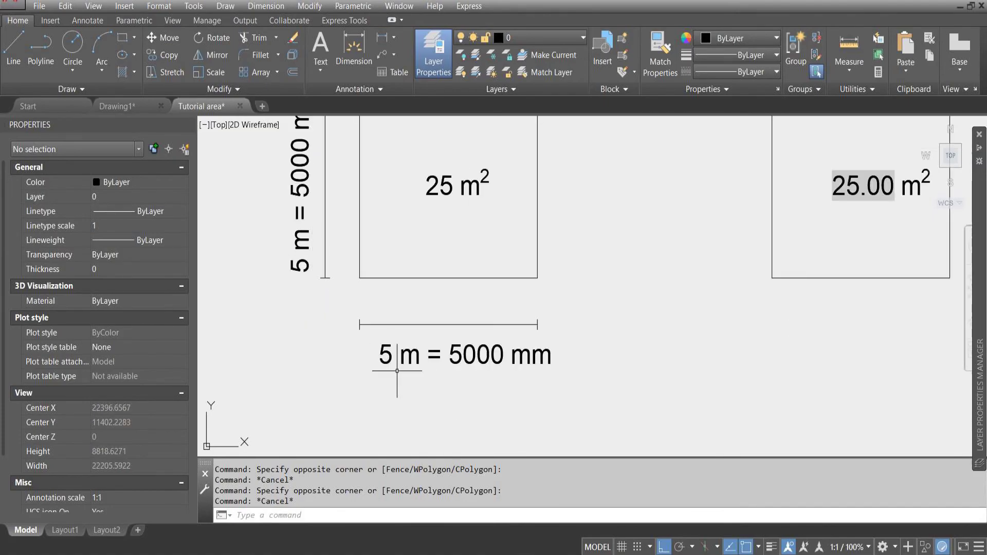
pyautogui.moveTo(335, 260); pyautogui.dragTo(364, 367, button='middle')
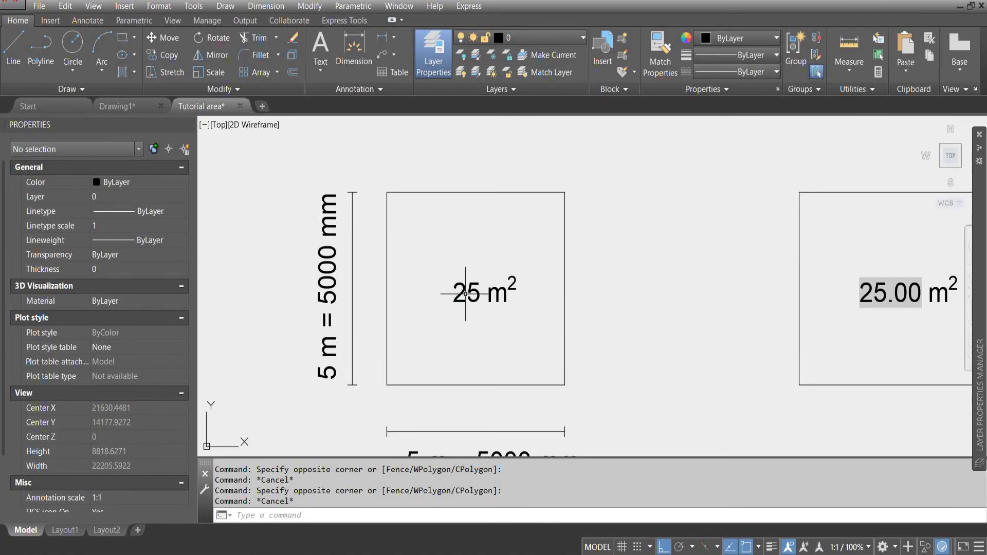
pyautogui.scroll(-2, 519, 329)
pyautogui.scroll(2, 539, 391)
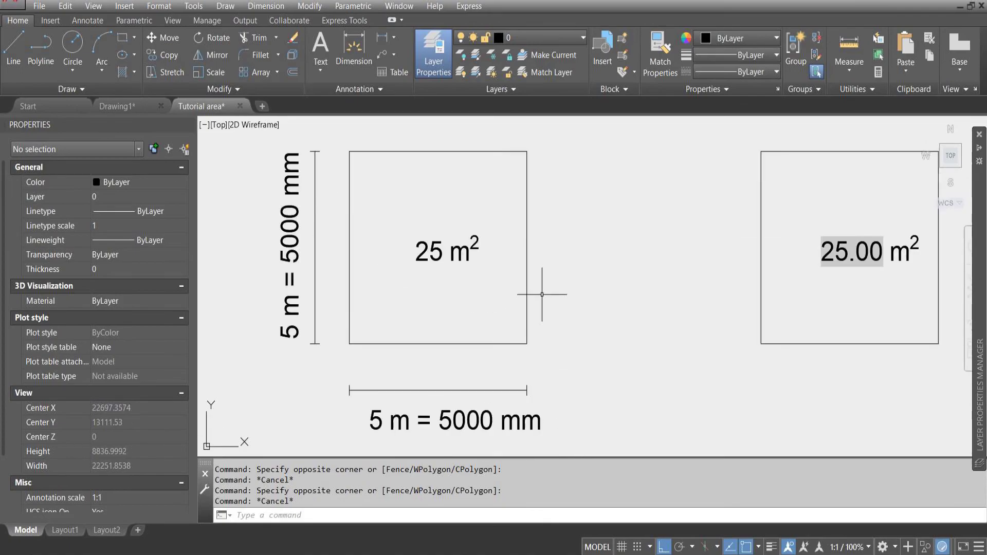
pyautogui.press('Escape')
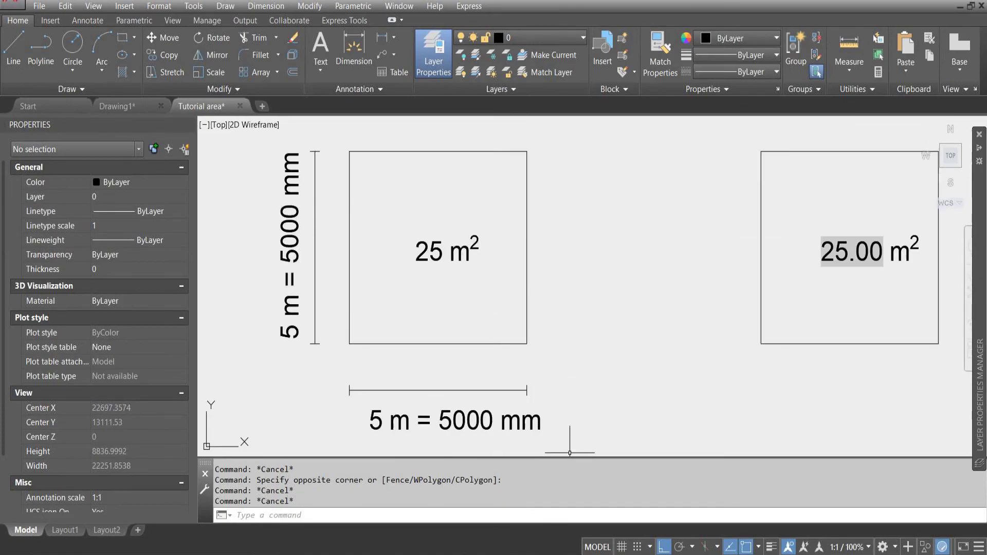
# Step: Select the left square's outline twice to inspect it, clearing the selection each time
pyautogui.click(541, 274)
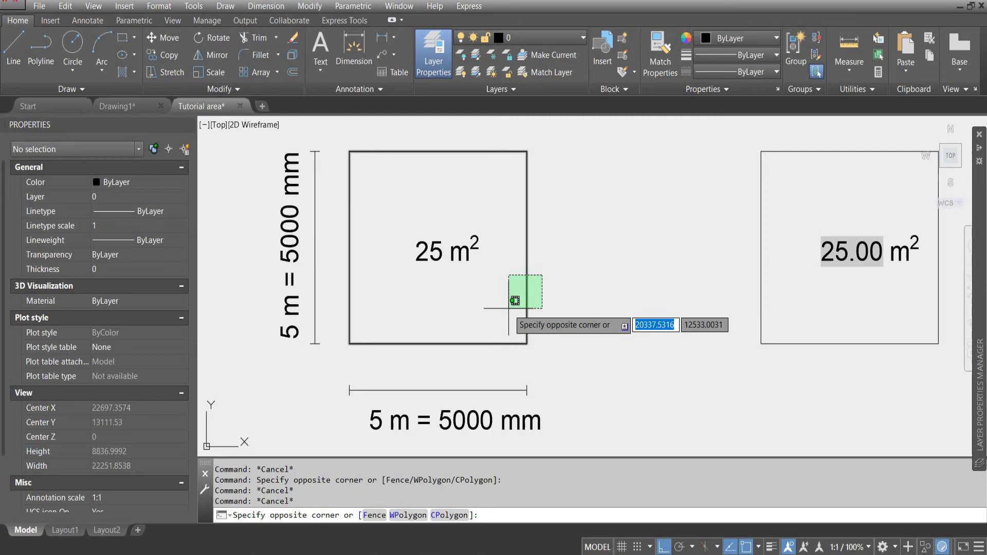
pyautogui.click(508, 308)
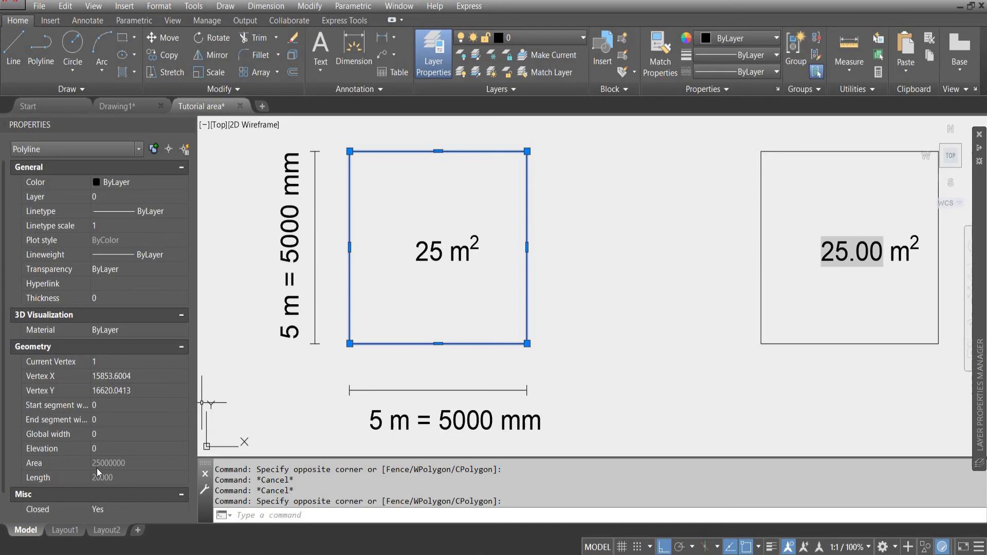
pyautogui.press('Escape')
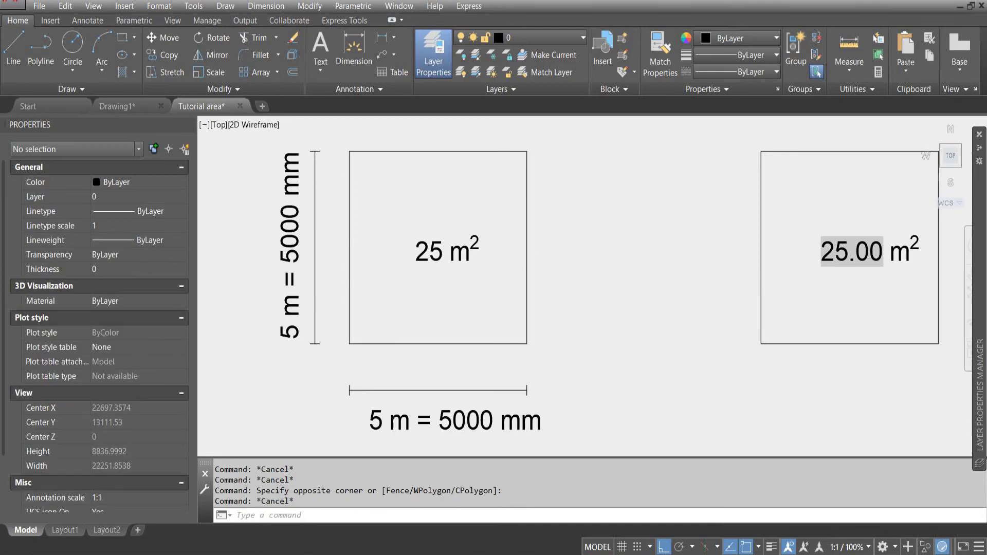
pyautogui.scroll(-2, 454, 349)
pyautogui.scroll(2, 510, 346)
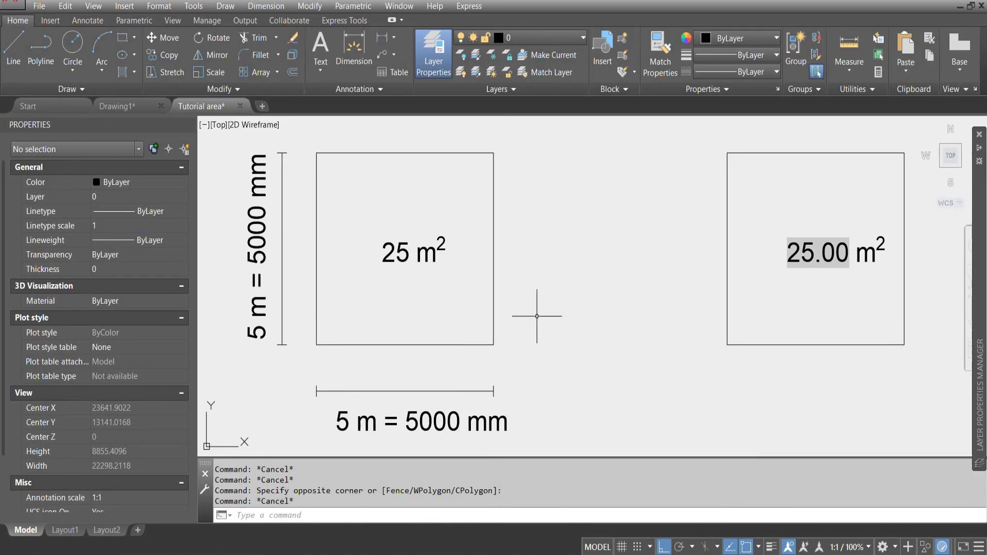
pyautogui.click(513, 311)
pyautogui.click(462, 331)
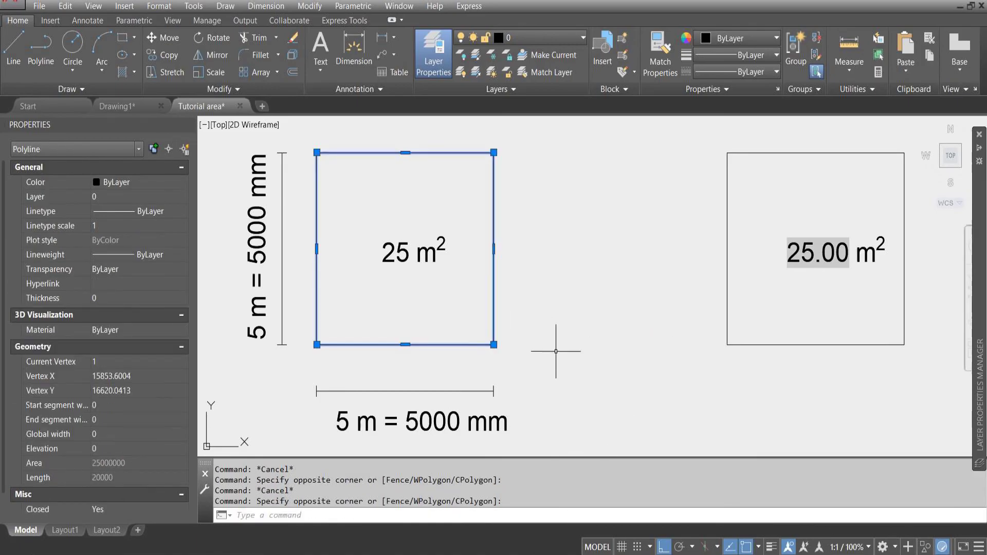
pyautogui.press('Escape')
pyautogui.scroll(-2, 617, 355)
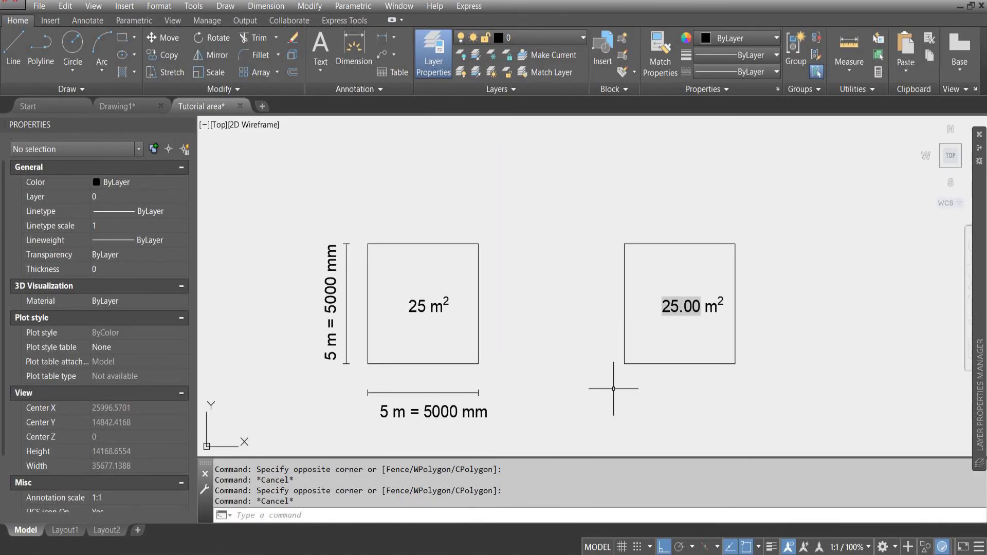
# Step: Pan to the right square and select its 25.00 m² area label
pyautogui.moveTo(610, 392); pyautogui.dragTo(584, 360, button='middle')
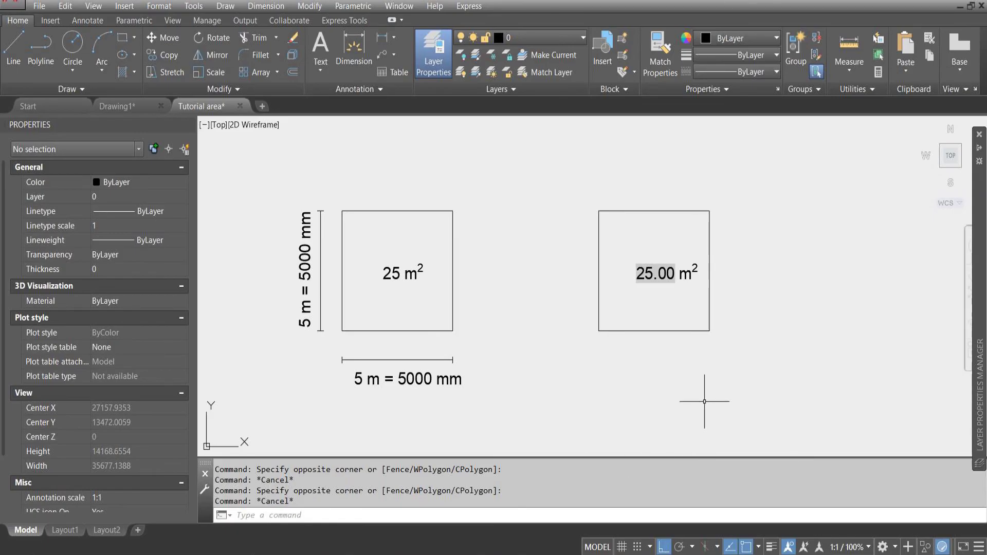
pyautogui.moveTo(734, 375); pyautogui.dragTo(580, 375, button='middle')
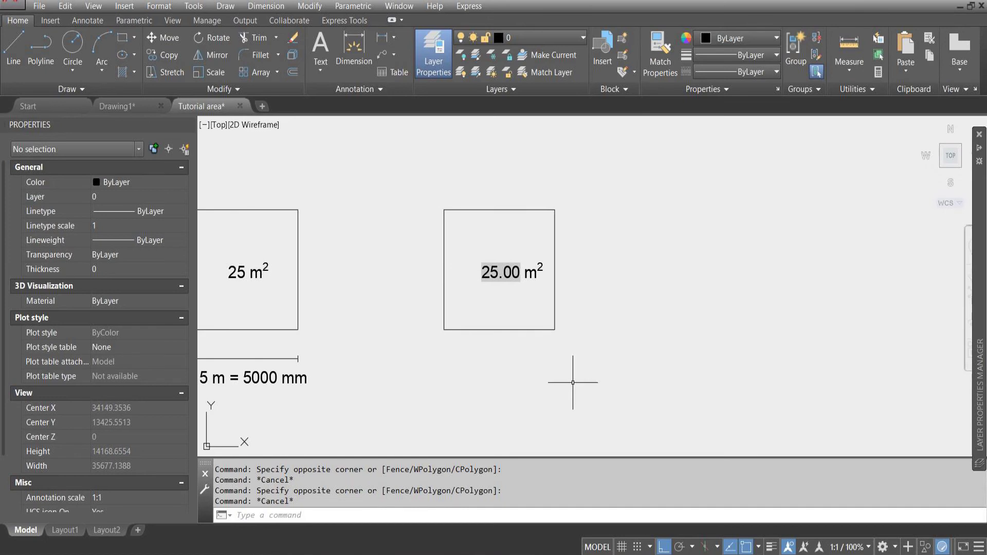
pyautogui.moveTo(472, 311); pyautogui.dragTo(480, 335, button='middle')
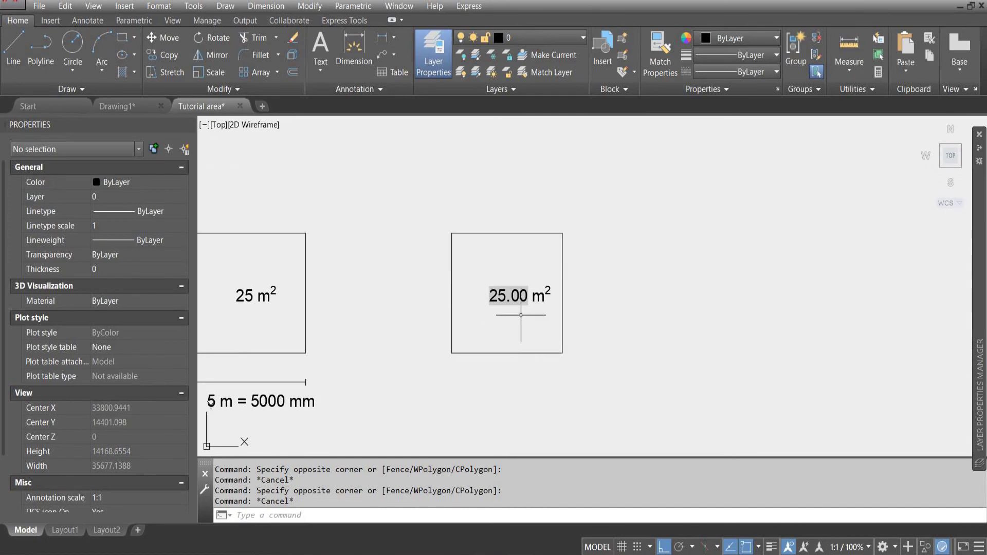
pyautogui.click(508, 295)
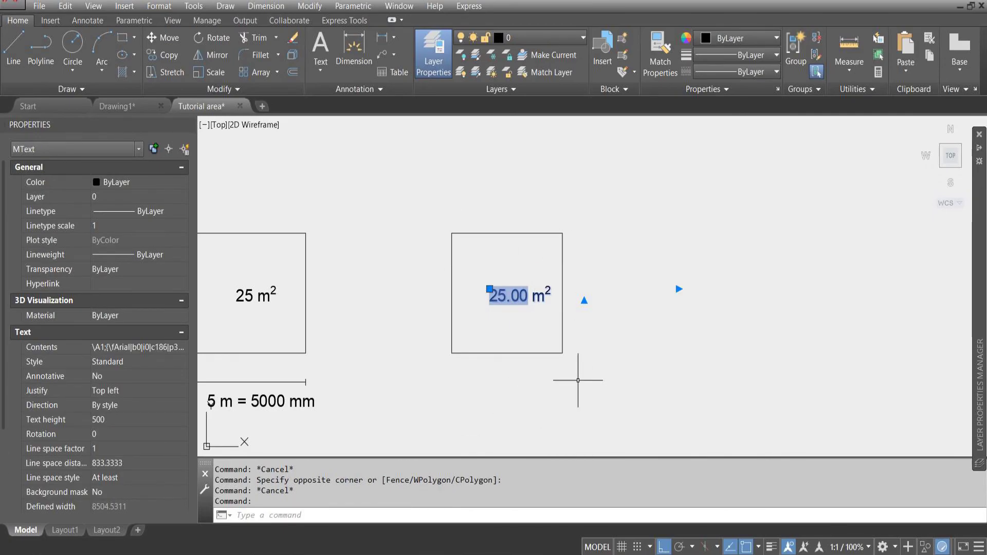
# Step: Grip-stretch the right square's top edge up and right edge out into a larger rectangle
pyautogui.press('Escape')
pyautogui.click(531, 190)
pyautogui.click(518, 238)
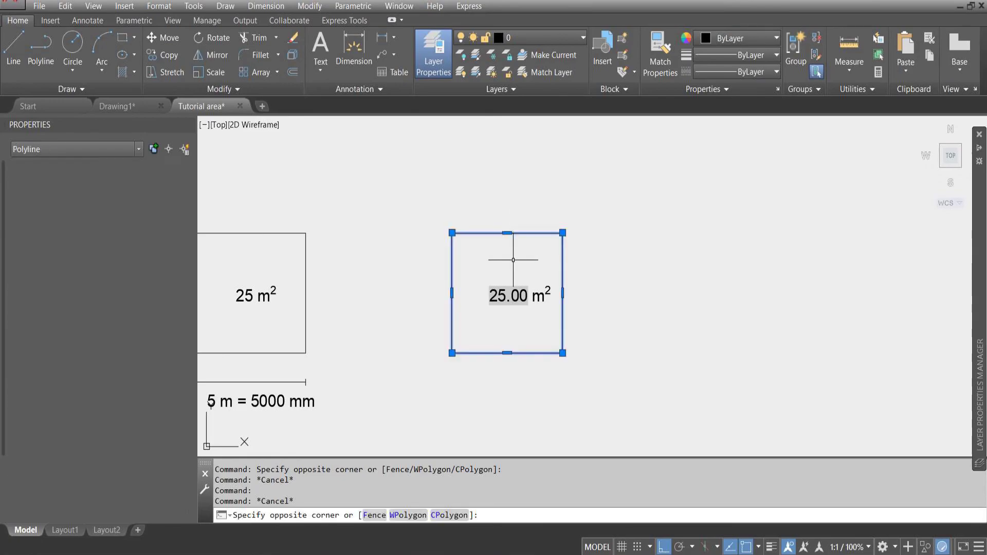
pyautogui.click(506, 233)
pyautogui.click(506, 150)
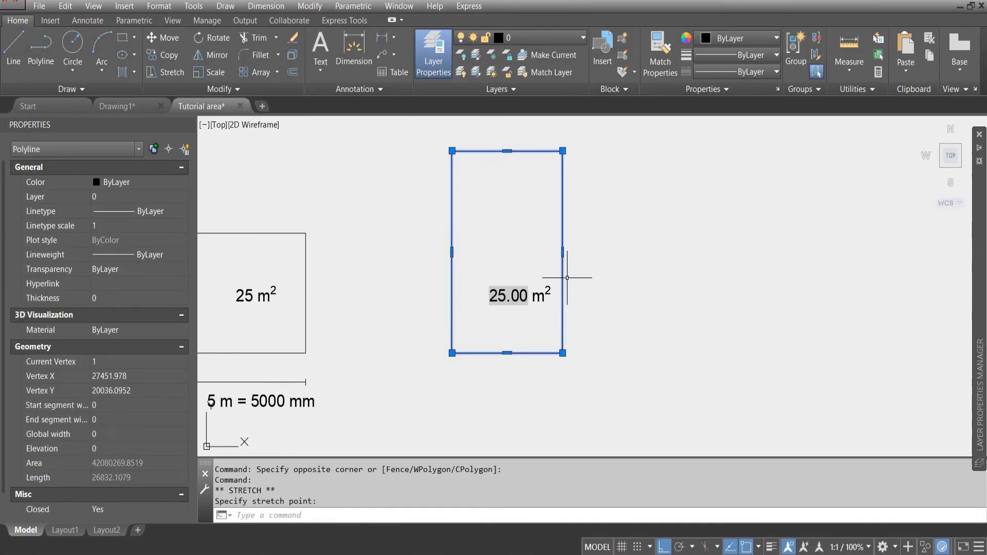
pyautogui.click(562, 251)
pyautogui.click(637, 205)
pyautogui.press('Escape')
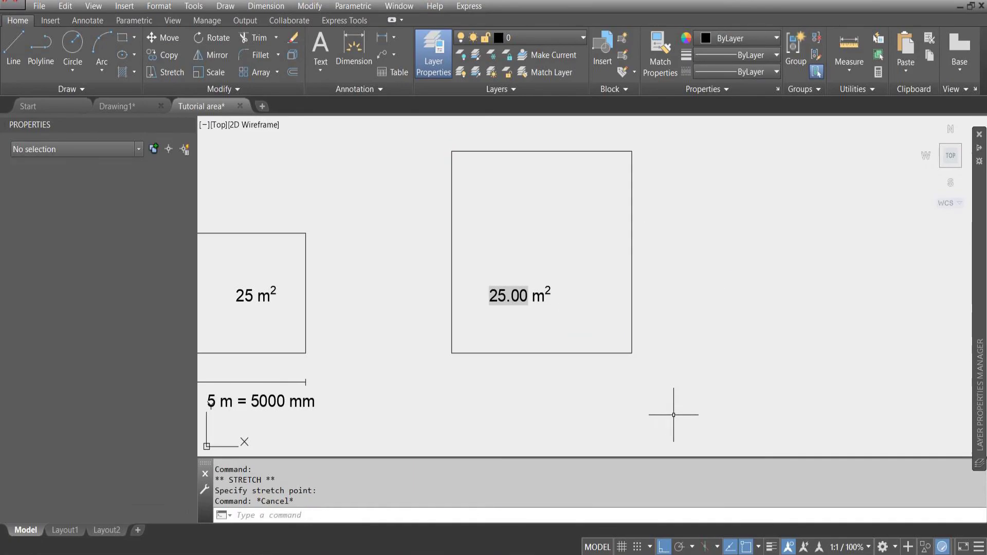
# Step: Run REGEN so the right rectangle's area field updates to 68.48 m²
pyautogui.write('R')
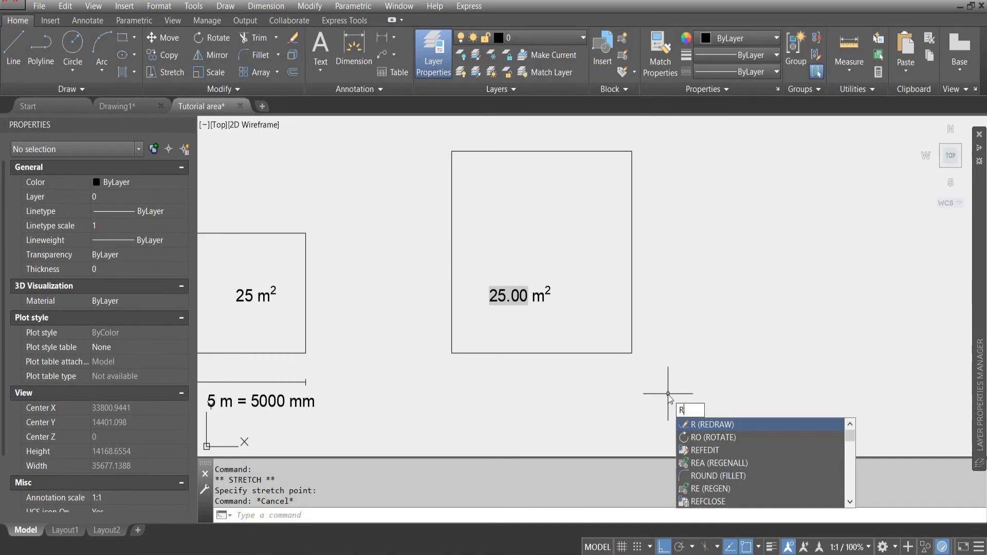
pyautogui.press('Escape')
pyautogui.press('Escape')
pyautogui.write('RE')
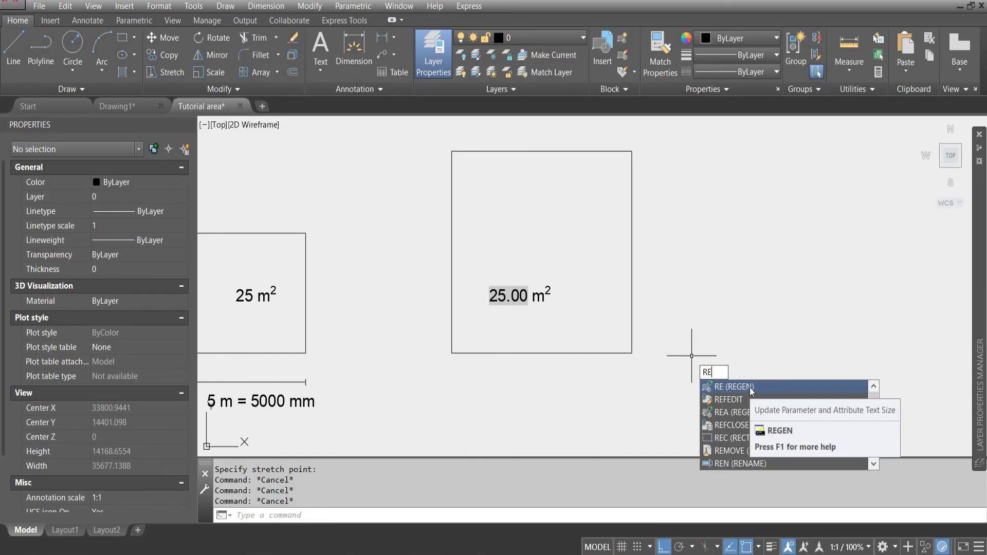
pyautogui.click(751, 392)
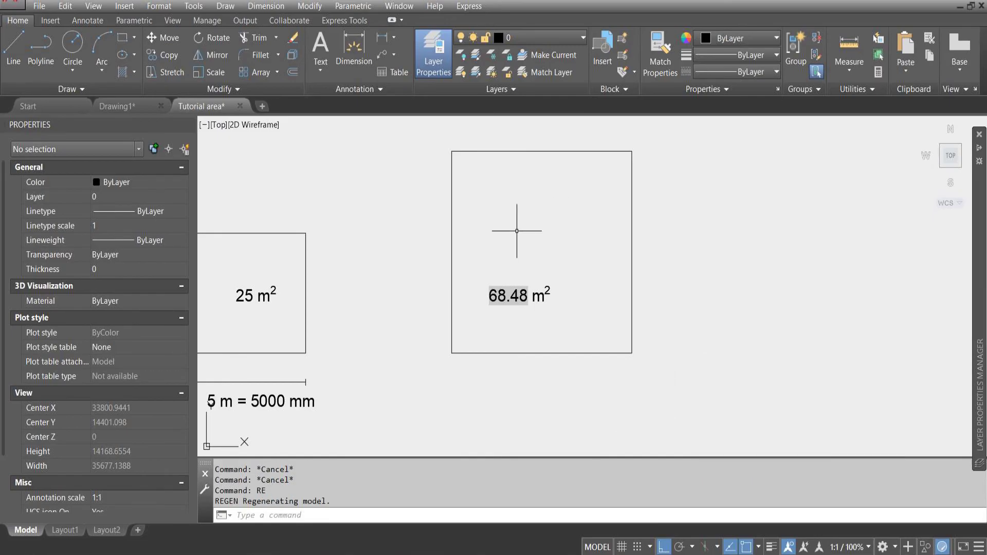
# Step: Grip-stretch the 25 m² square's top edge upward into a tall rectangle
pyautogui.moveTo(348, 271); pyautogui.dragTo(502, 297, button='middle')
pyautogui.click(421, 237)
pyautogui.click(402, 268)
pyautogui.click(404, 258)
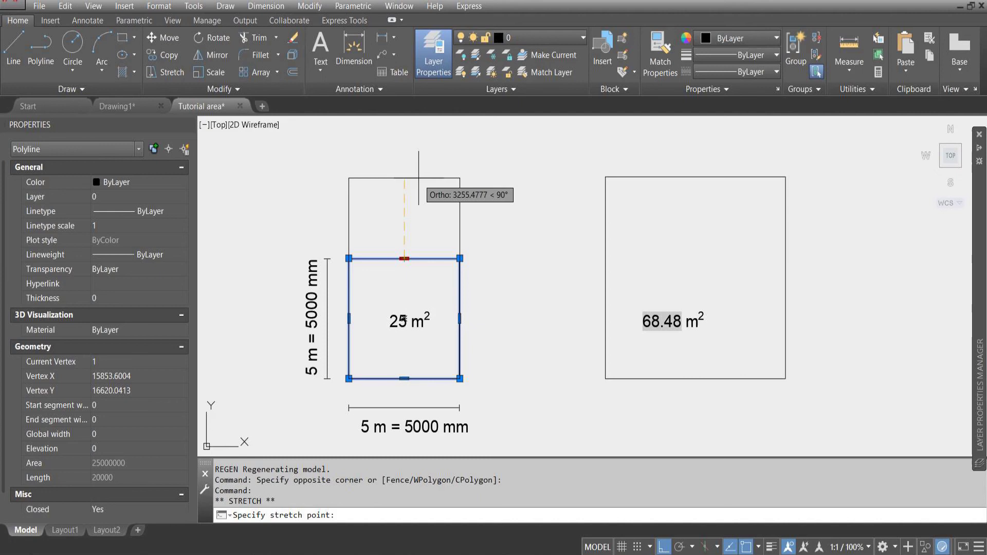
pyautogui.click(418, 178)
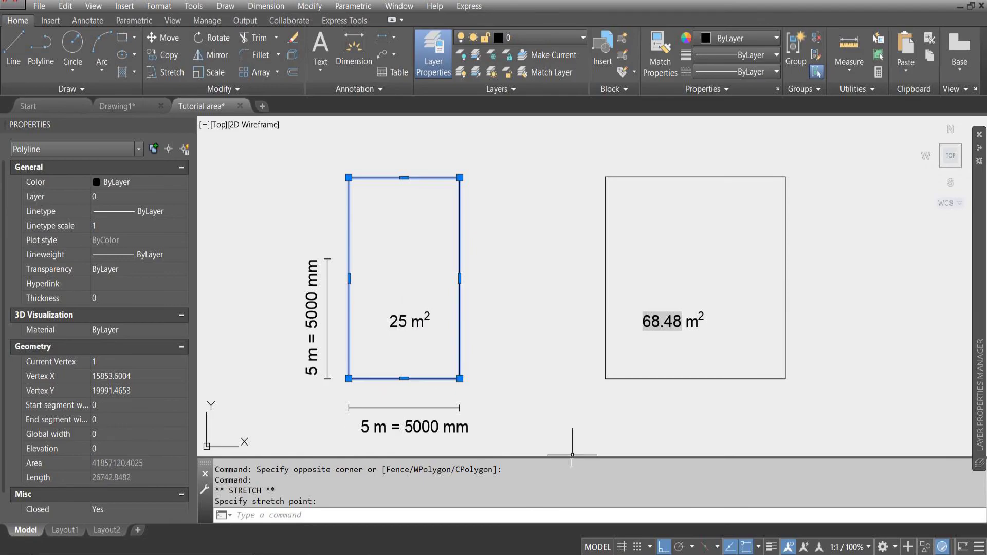
pyautogui.hscroll(5, 668, 401)
pyautogui.press('Escape')
# Step: Pull the right rectangle's right edge left to make it narrower
pyautogui.click(735, 272)
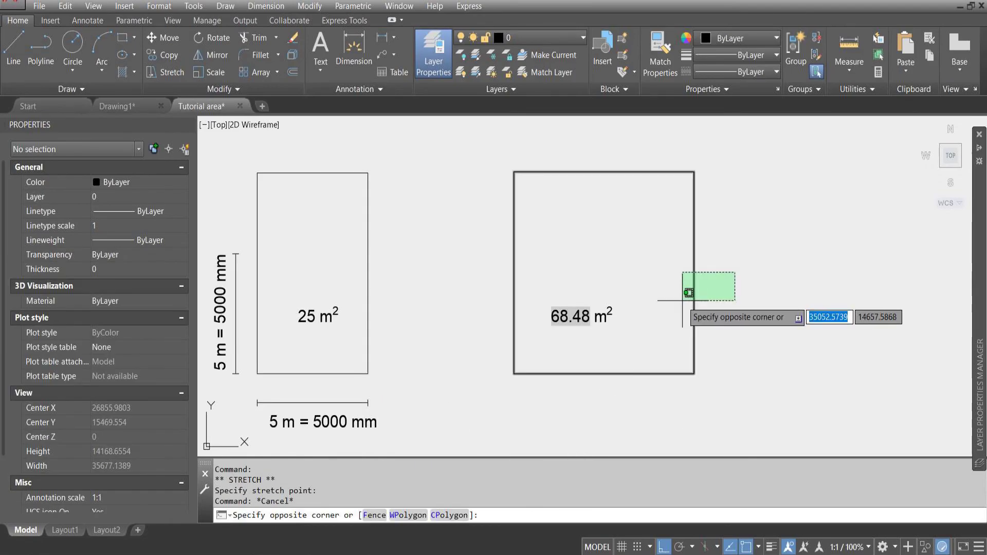
pyautogui.click(689, 293)
pyautogui.click(693, 272)
pyautogui.click(634, 288)
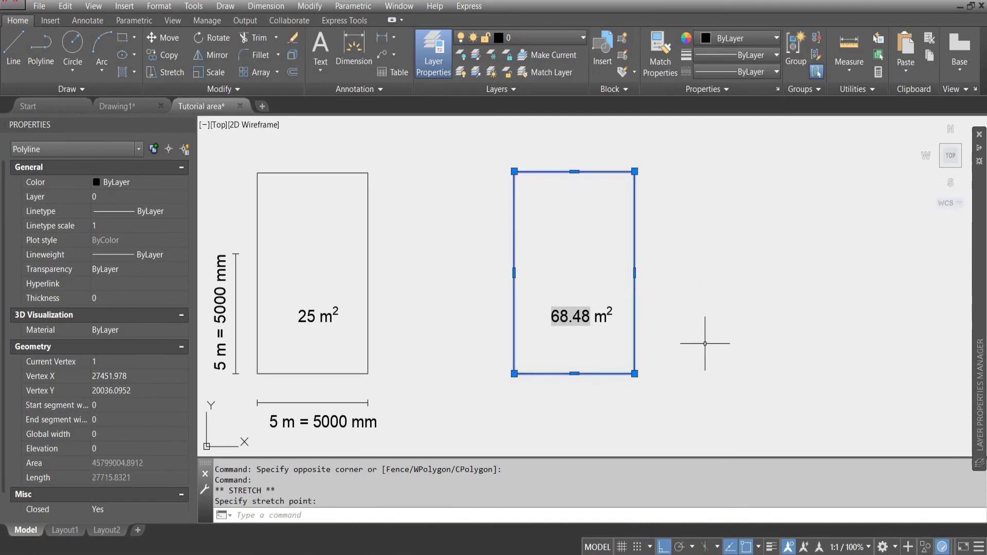
pyautogui.press('Escape')
# Step: Regenerate with RE so the area field reads 45.80 m², then reframe both rectangles
pyautogui.write('RE')
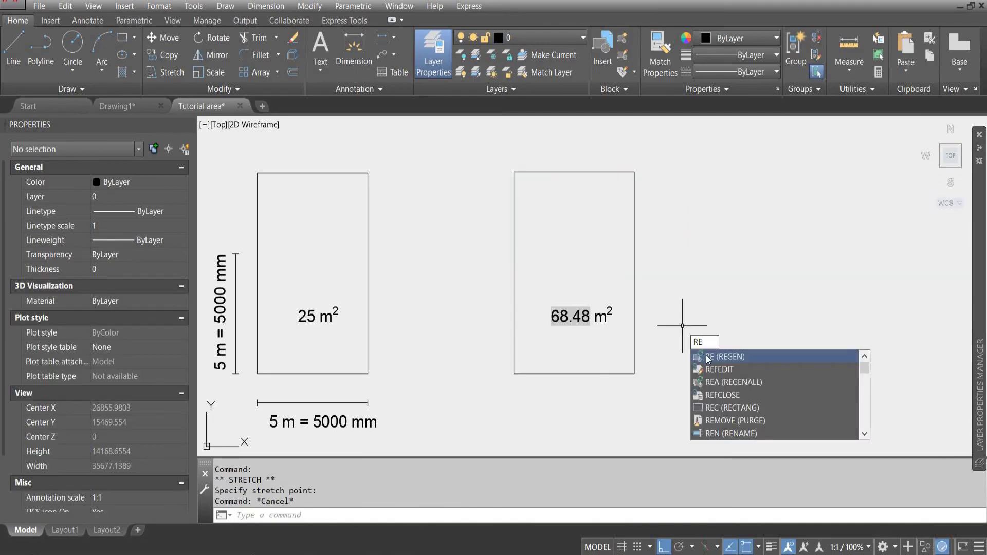
pyautogui.press('Return')
pyautogui.moveTo(657, 430); pyautogui.dragTo(582, 434, button='middle')
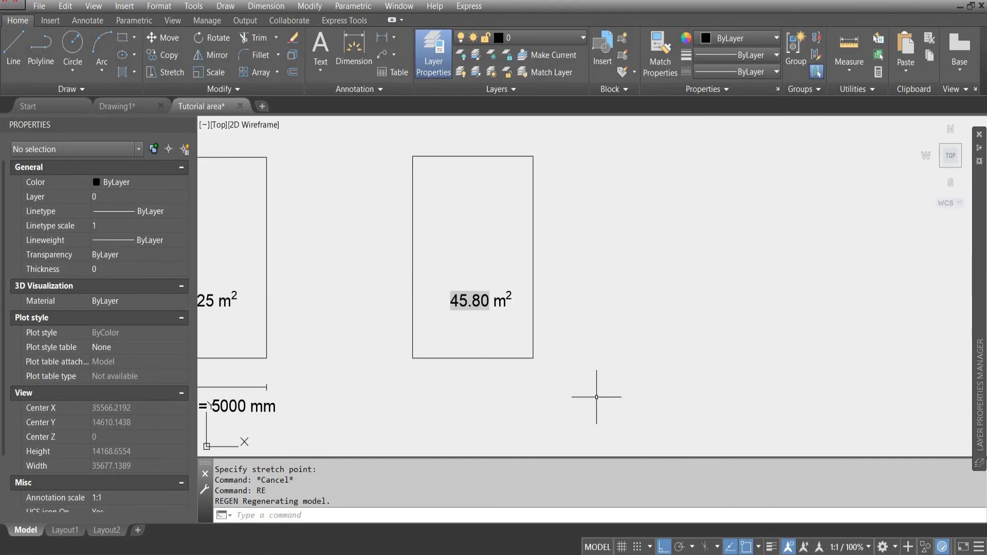
pyautogui.press('Escape')
pyautogui.scroll(-2, 568, 365)
pyautogui.moveTo(569, 366); pyautogui.dragTo(447, 393, button='middle')
pyautogui.scroll(-1, 453, 366)
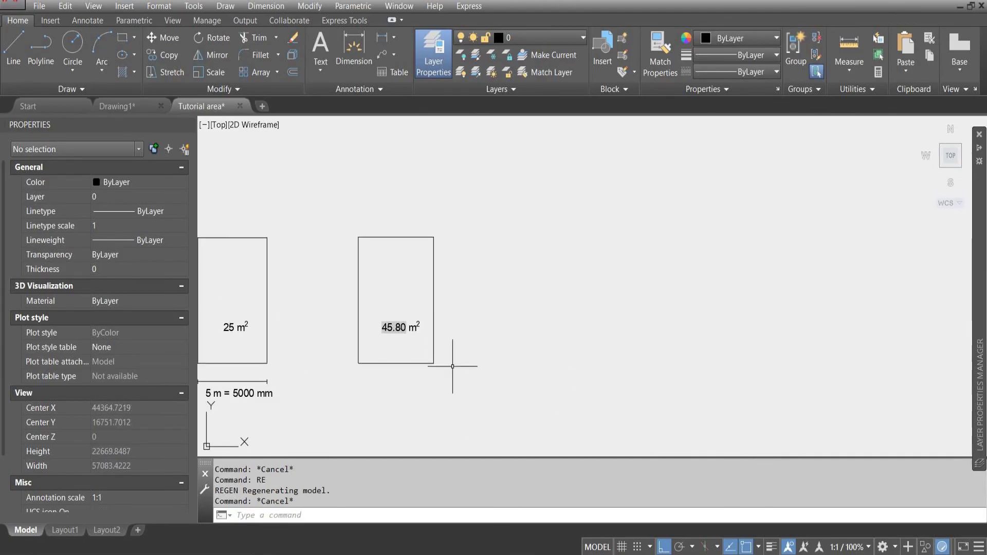
pyautogui.press('Escape')
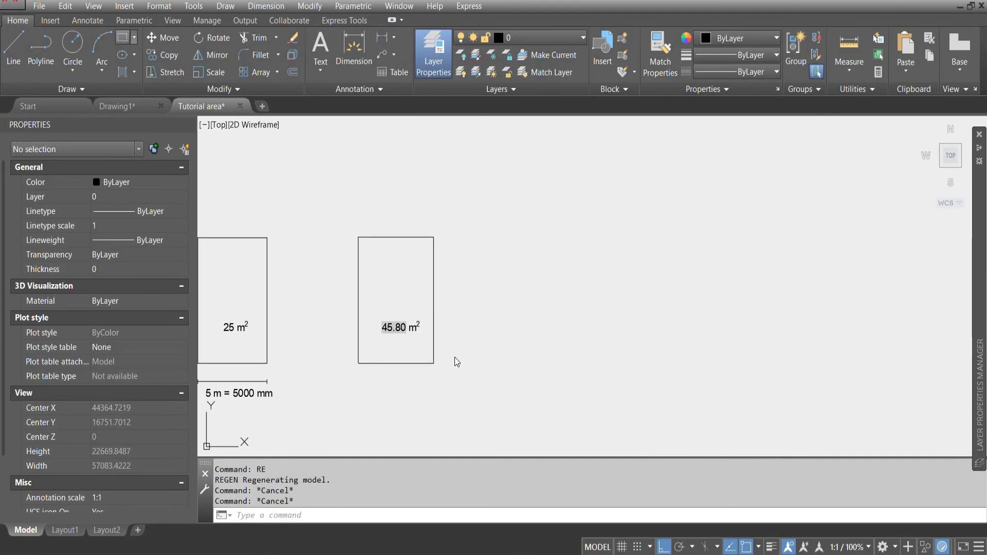
# Step: Draw a tall rectangle with the Rectangle tool from two corners right of the 45.80 m² rectangle
pyautogui.click(122, 37)
pyautogui.click(502, 395)
pyautogui.click(613, 240)
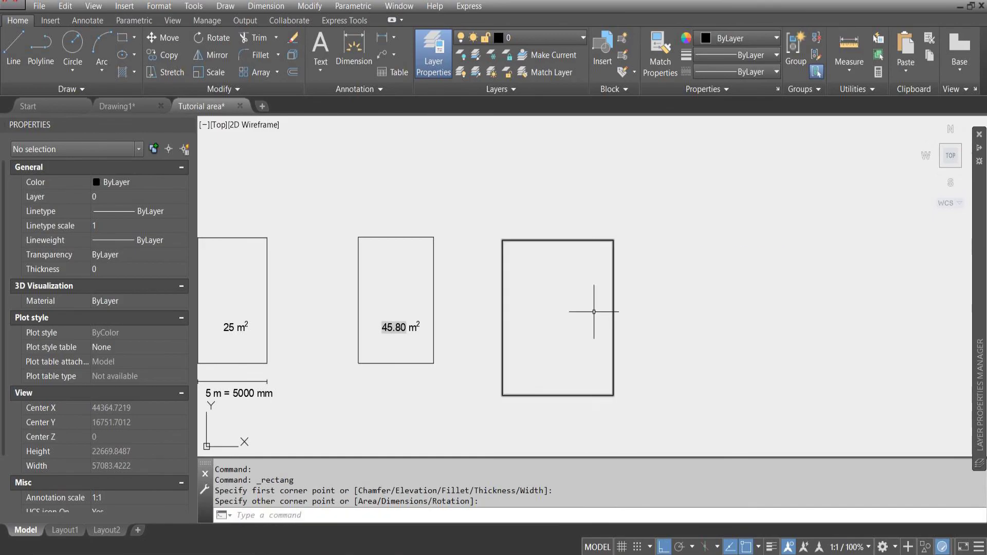
pyautogui.scroll(2, 596, 390)
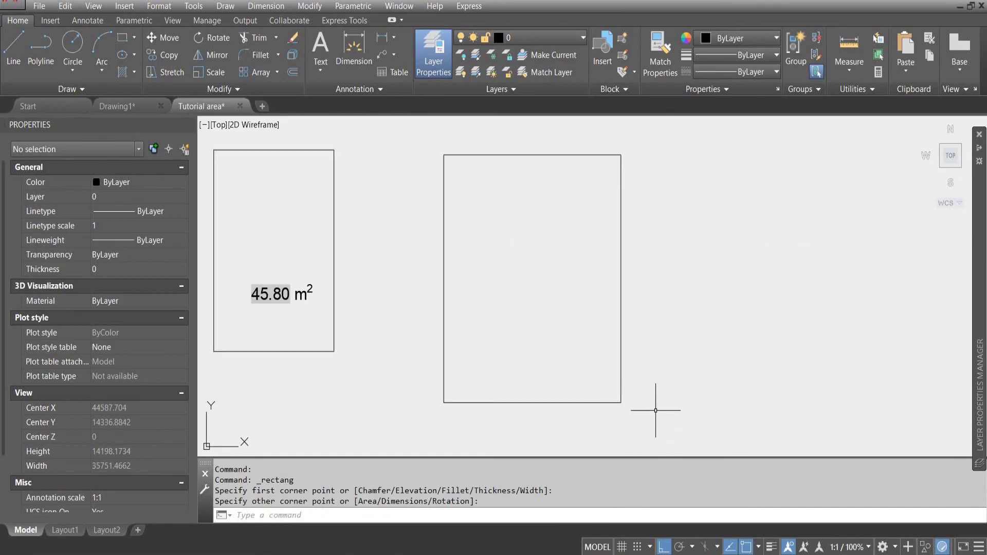
pyautogui.press('Escape')
pyautogui.moveTo(331, 310); pyautogui.dragTo(517, 308, button='middle')
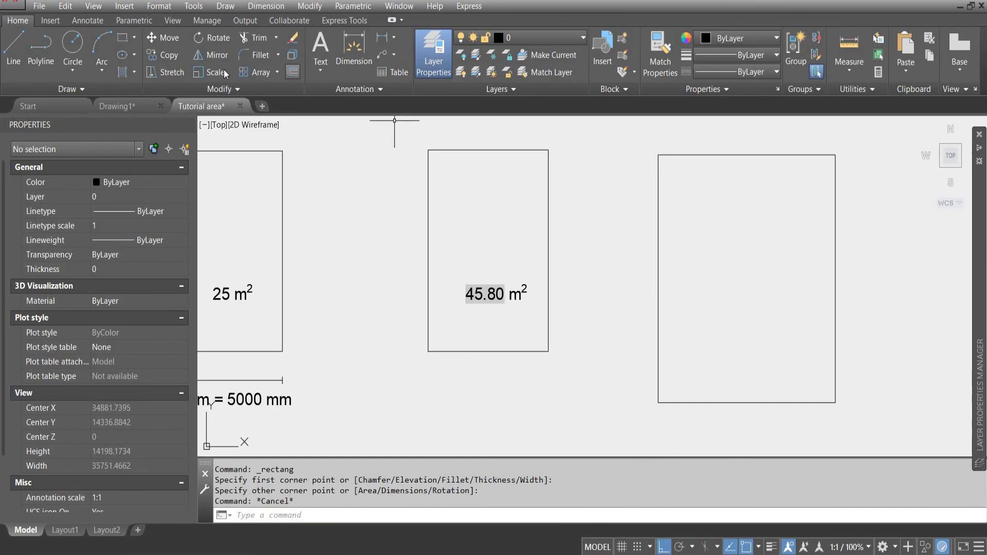
# Step: Create a multiline text box inside the new rectangle containing 'XX m2'
pyautogui.click(320, 68)
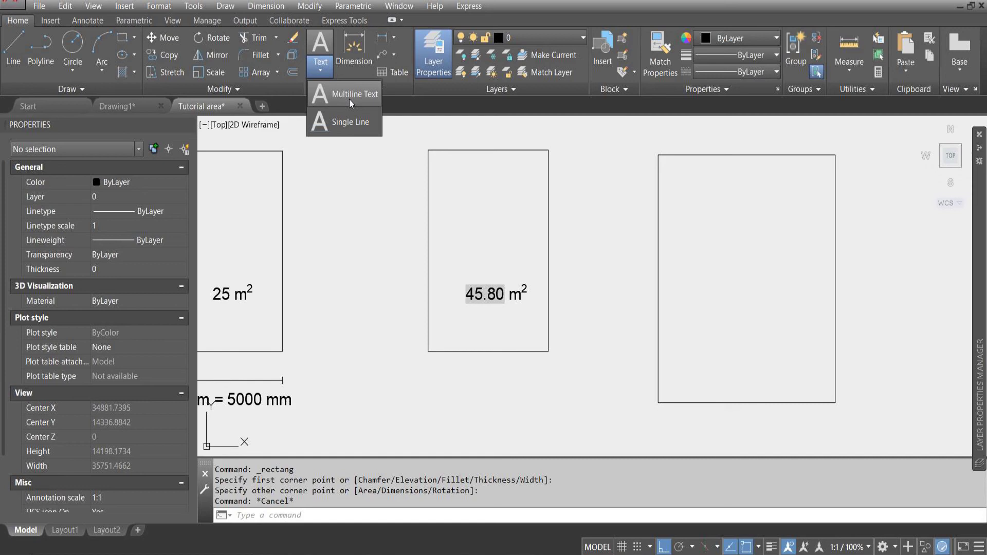
pyautogui.click(349, 99)
pyautogui.moveTo(689, 242); pyautogui.dragTo(508, 209, button='middle')
pyautogui.click(504, 203)
pyautogui.click(617, 306)
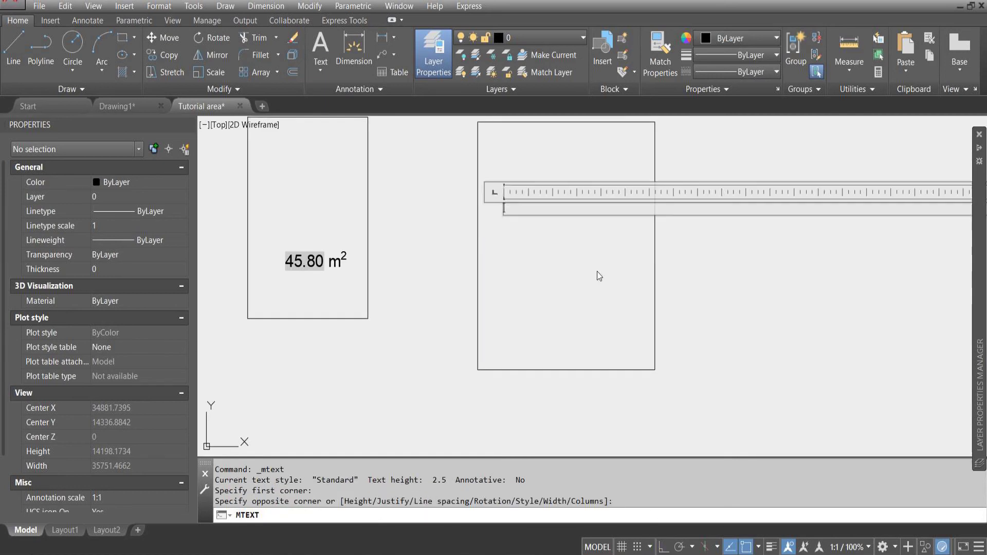
pyautogui.write('XX')
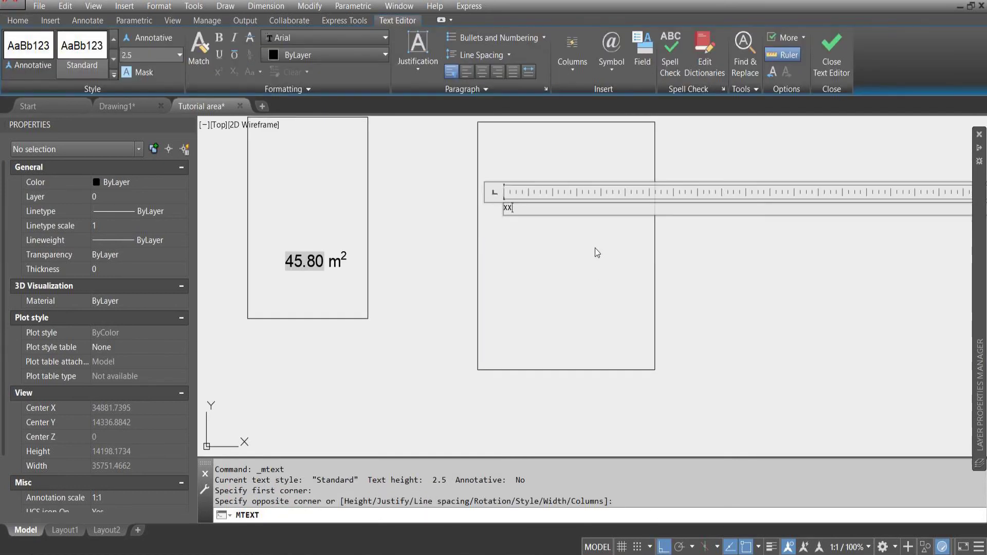
pyautogui.write(' m2')
# Step: Make the 2 a superscript and commit the text
pyautogui.scroll(4, 527, 213)
pyautogui.moveTo(522, 200); pyautogui.dragTo(514, 202)
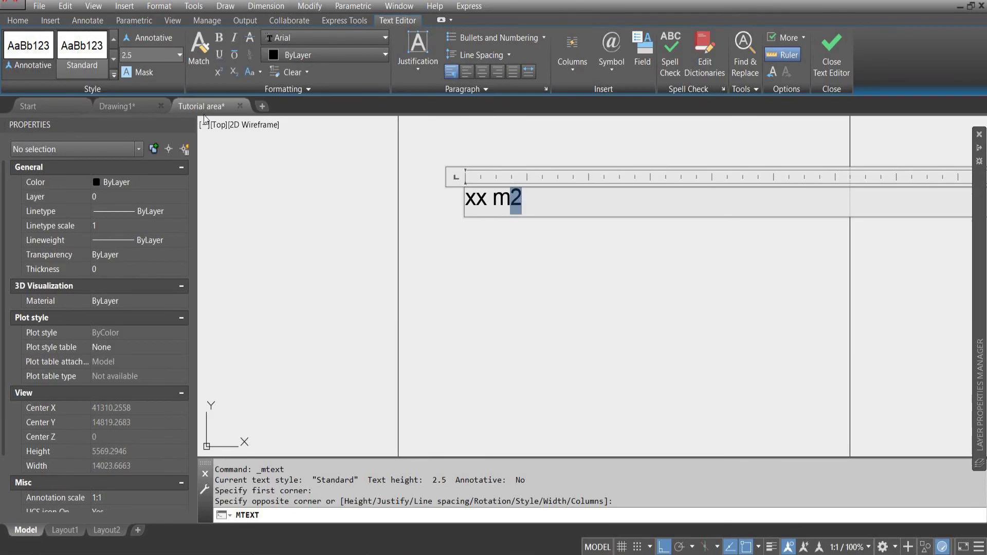
pyautogui.click(218, 72)
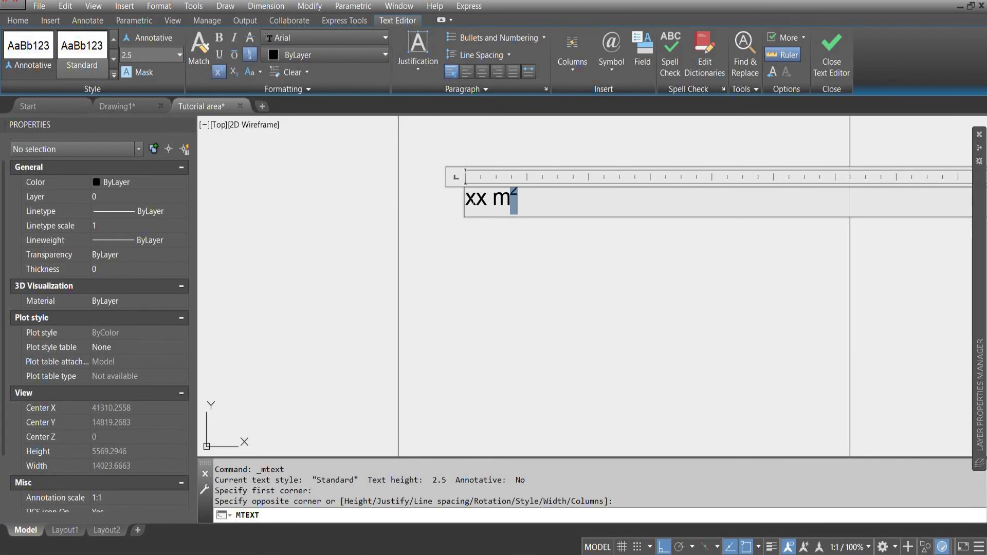
pyautogui.click(478, 244)
# Step: Set the xx m² text's height to 500 in Properties
pyautogui.click(456, 214)
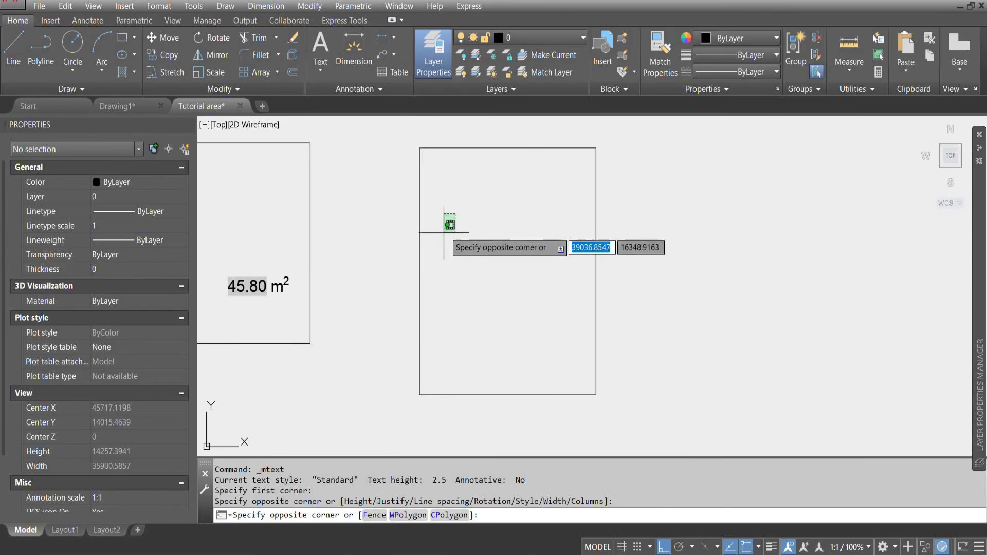
pyautogui.click(447, 227)
pyautogui.click(130, 420)
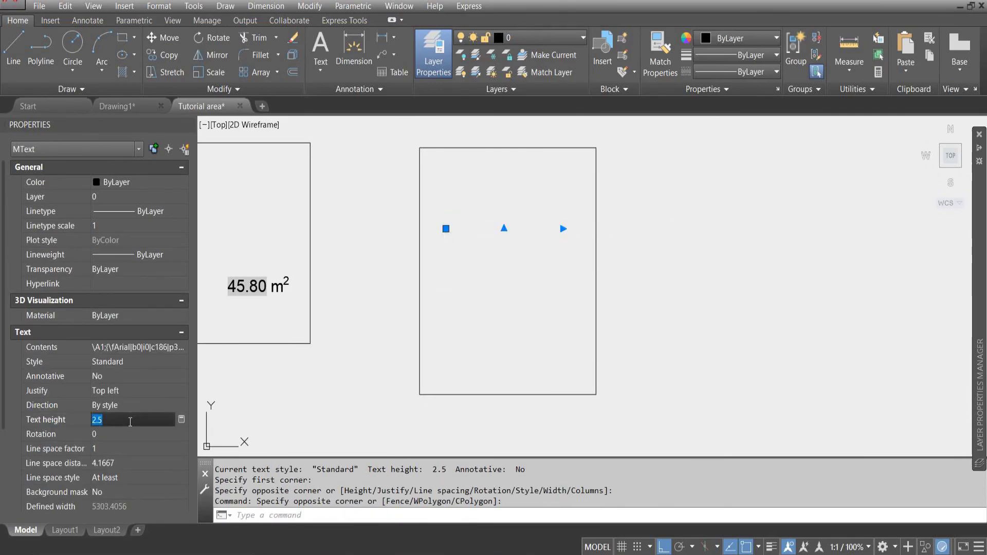
pyautogui.write('400')
pyautogui.press('Tab')
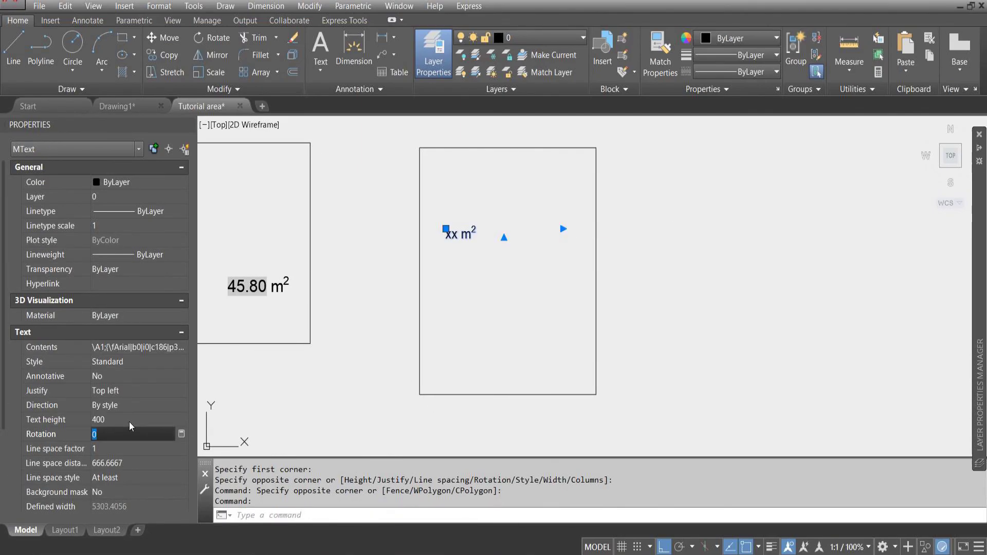
pyautogui.hotkey('shift', 'Tab')
pyautogui.write('500')
pyautogui.press('Tab')
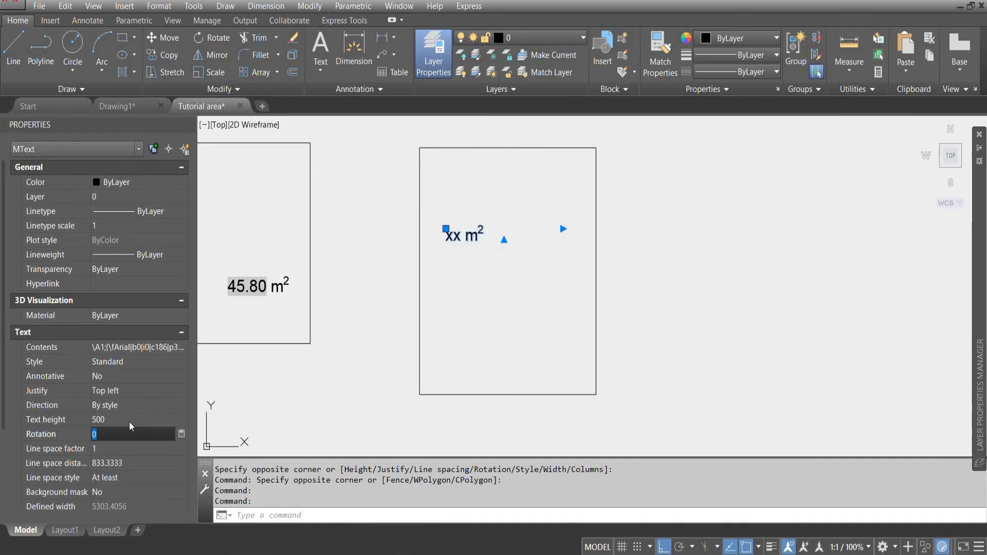
# Step: Move the label toward the middle of the third rectangle with MOVE
pyautogui.write('M')
pyautogui.press('Return')
pyautogui.click(502, 291)
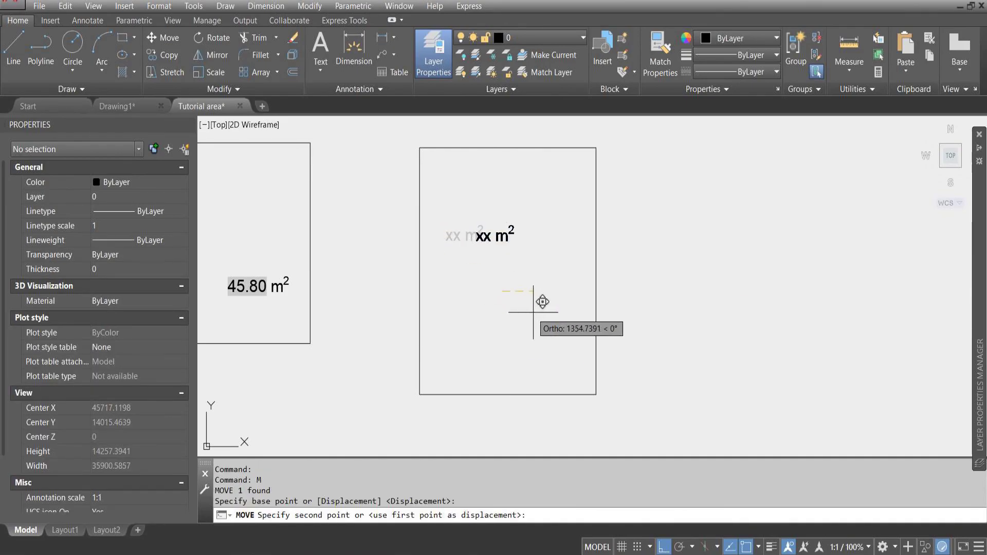
pyautogui.press('F8')
pyautogui.press('Escape')
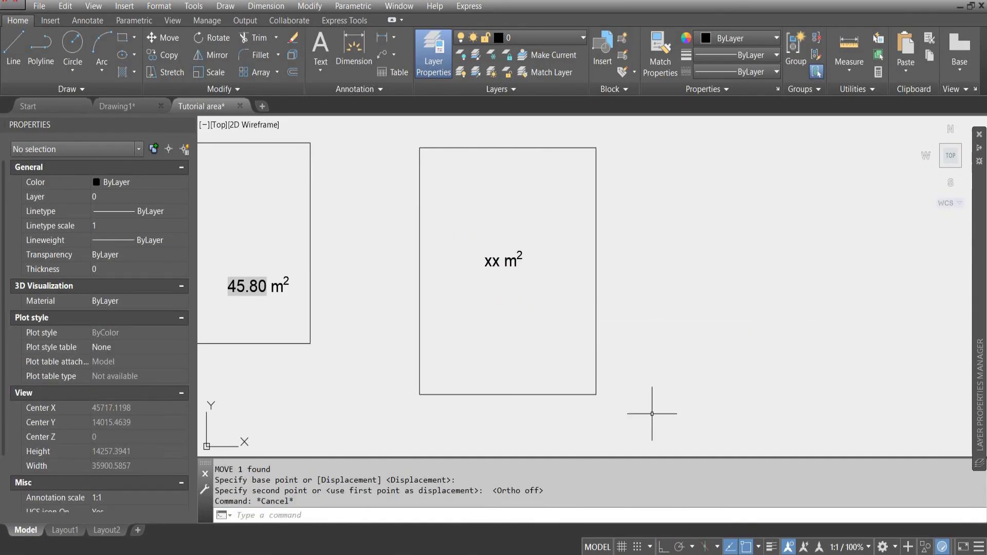
pyautogui.moveTo(540, 348); pyautogui.dragTo(524, 360, button='middle')
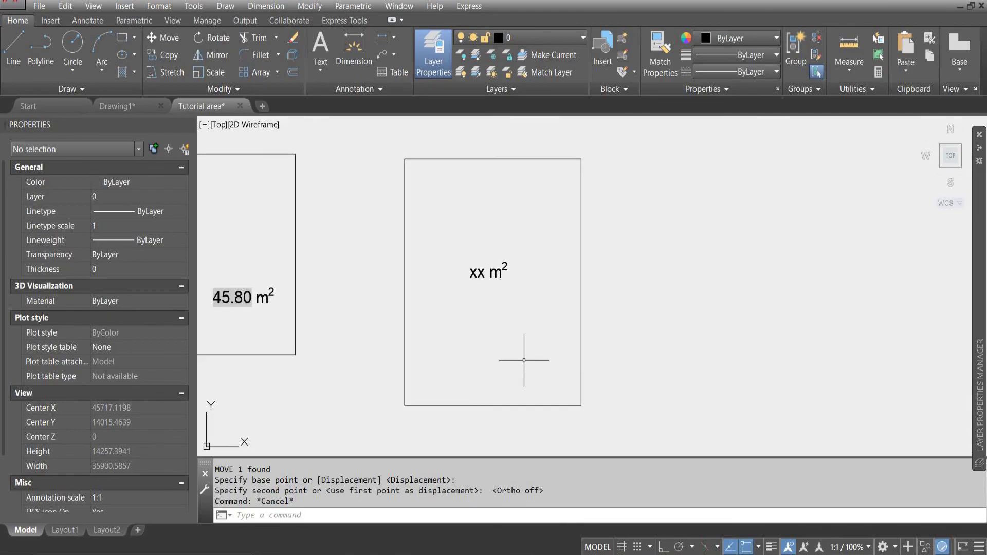
# Step: Reopen the xx m² label for editing, select 'xx' and bring up its context menu
pyautogui.doubleClick(483, 272)
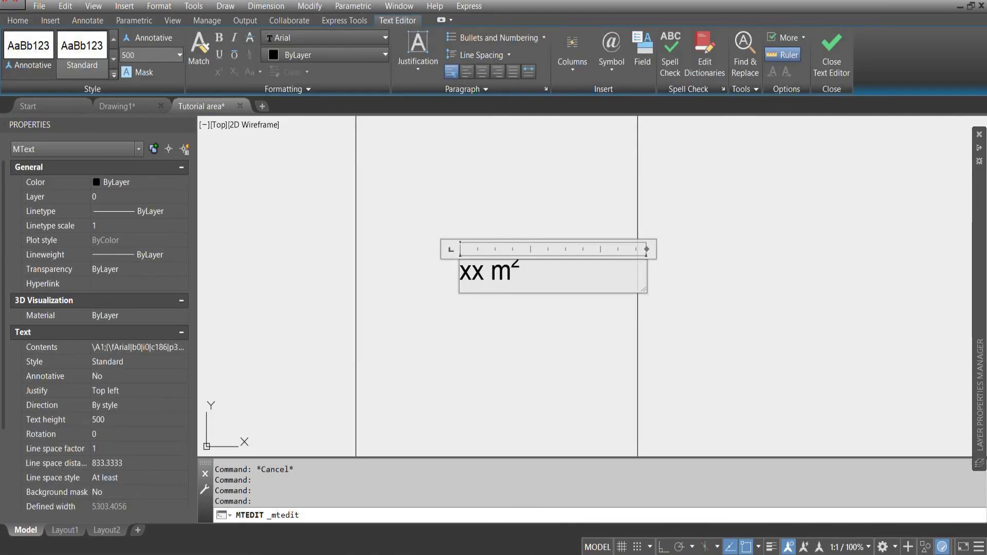
pyautogui.moveTo(483, 272); pyautogui.dragTo(460, 273)
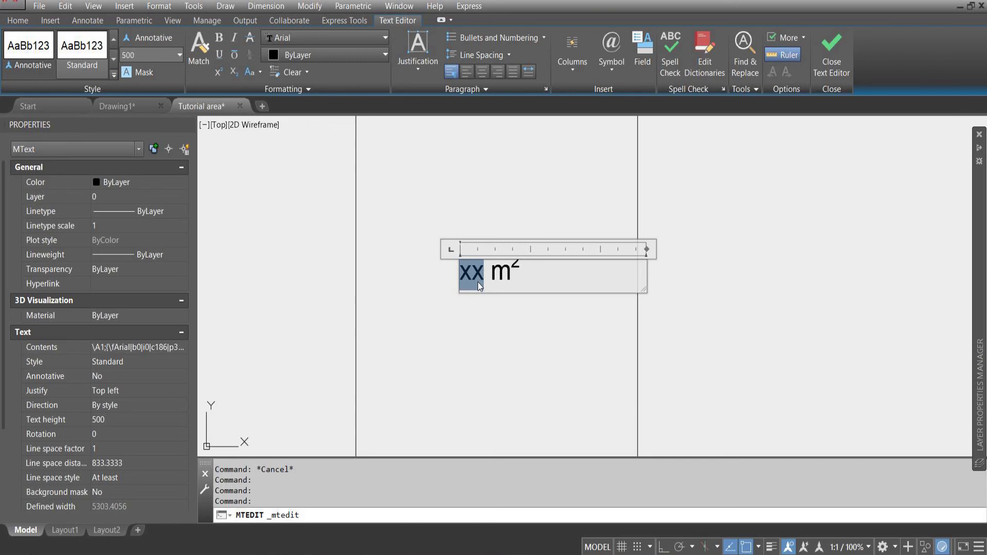
pyautogui.rightClick(469, 272)
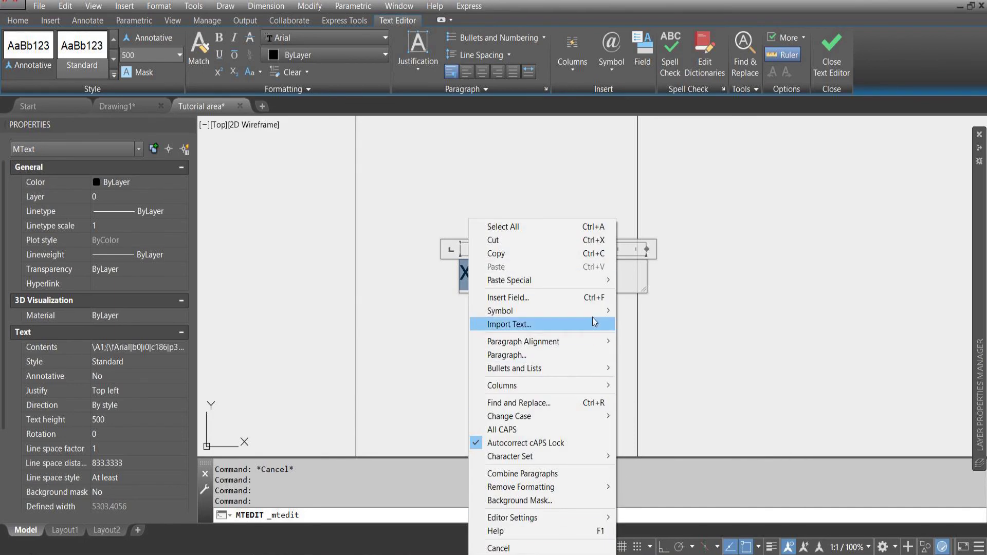
# Step: Insert an Object field in place of xx, picking the third rectangle for its Area value
pyautogui.click(538, 302)
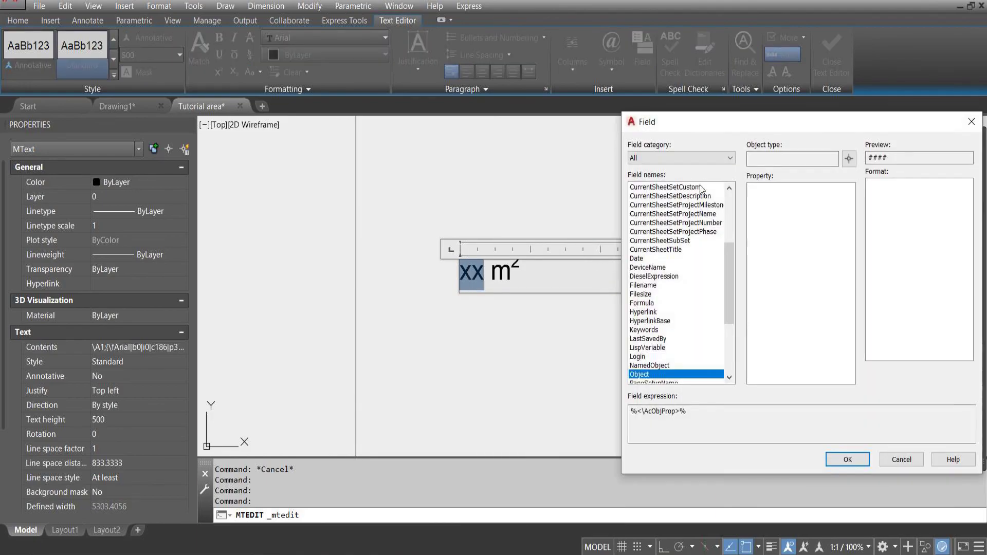
pyautogui.moveTo(732, 292); pyautogui.dragTo(730, 346)
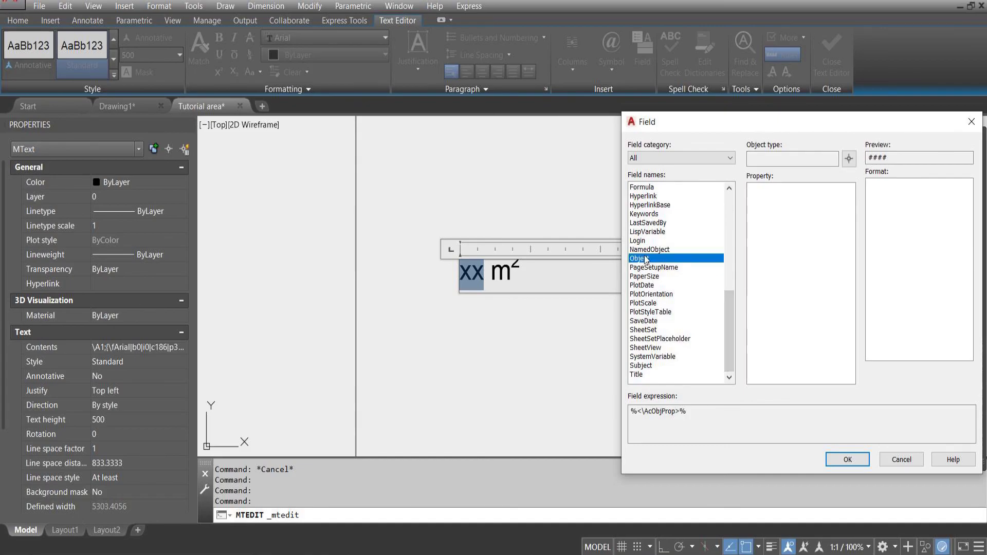
pyautogui.click(849, 160)
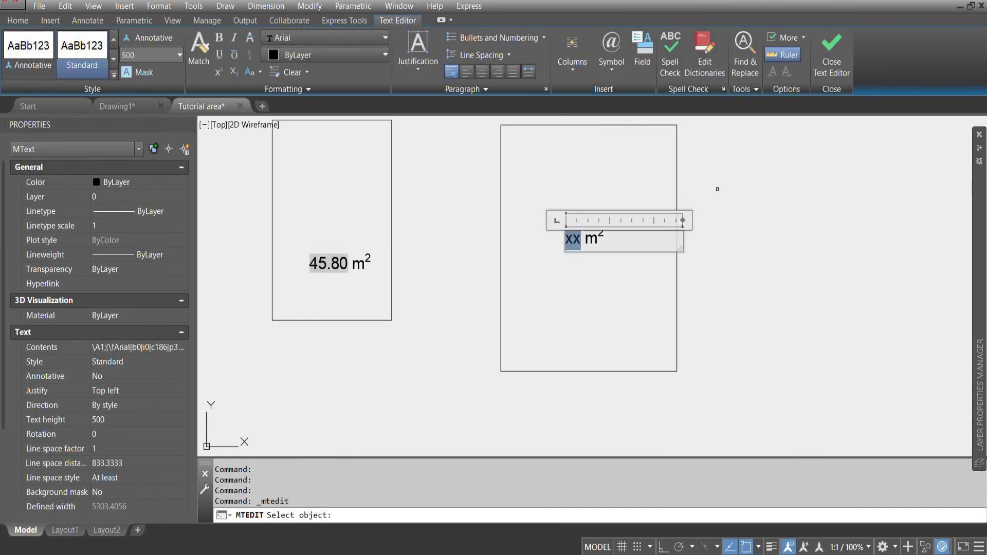
pyautogui.click(676, 159)
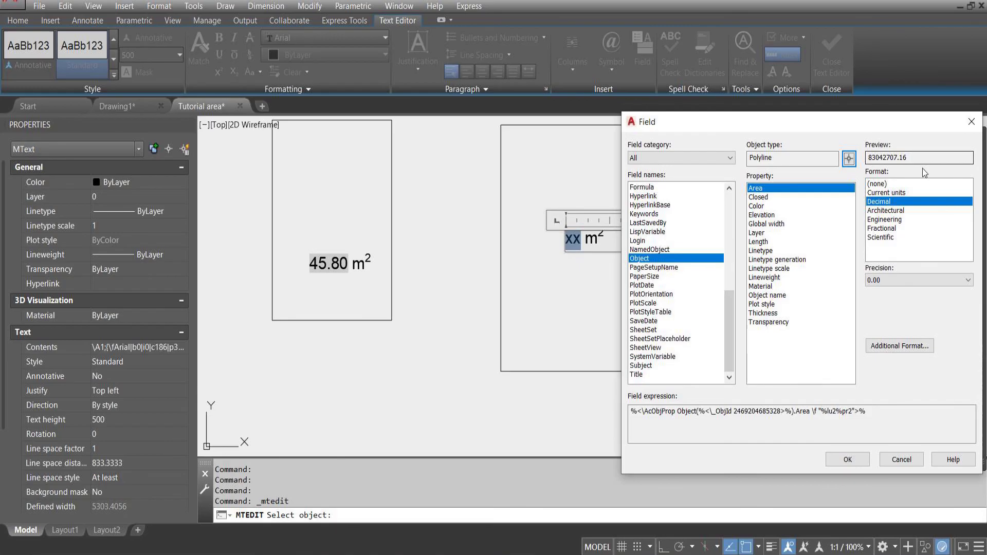
# Step: Enter a 0.000001 conversion factor in the field's Additional Format settings
pyautogui.click(890, 354)
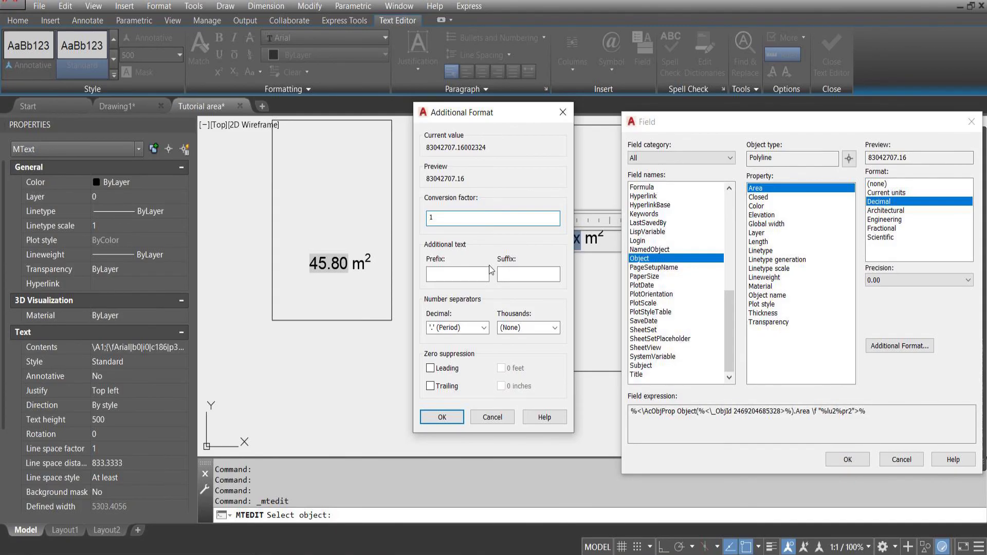
pyautogui.click(429, 217)
pyautogui.write('0.00000')
pyautogui.moveTo(430, 217); pyautogui.dragTo(454, 217)
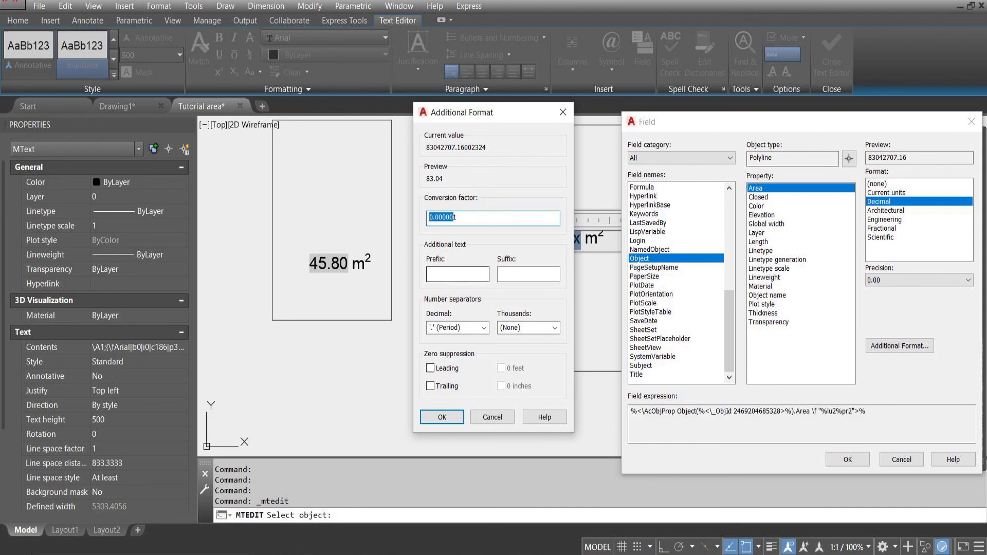
pyautogui.click(490, 223)
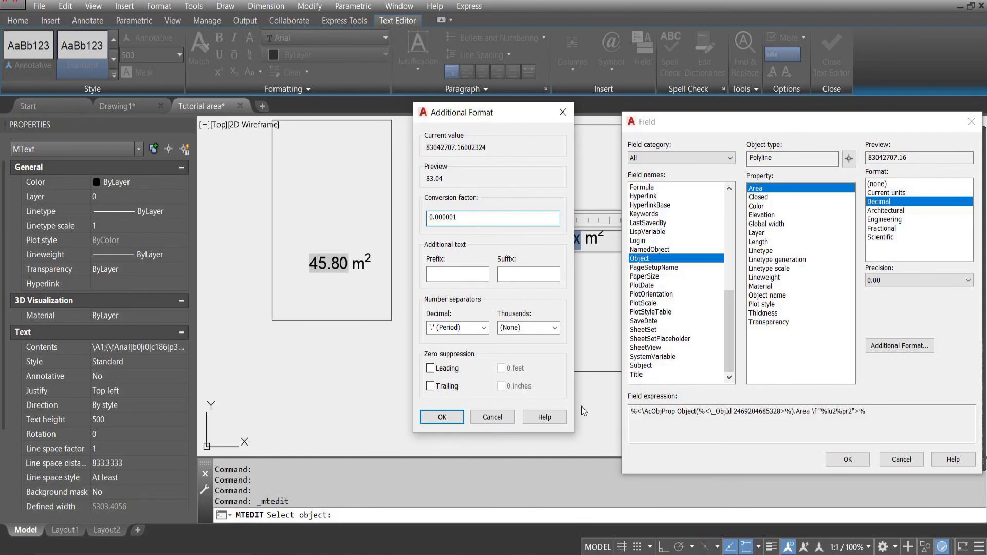
# Step: Confirm the conversion factor, keep 0.00 precision, insert the field and close the editor
pyautogui.click(442, 418)
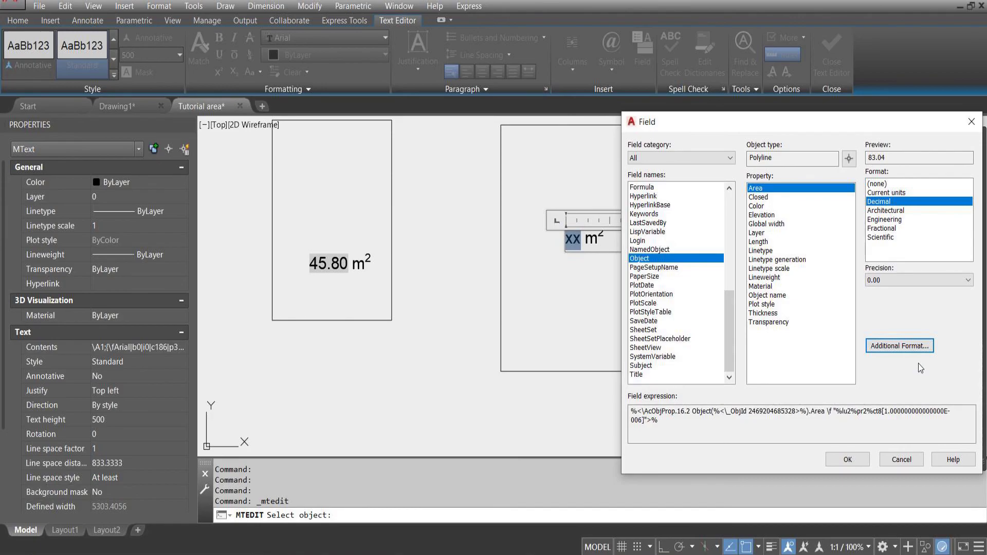
pyautogui.click(909, 282)
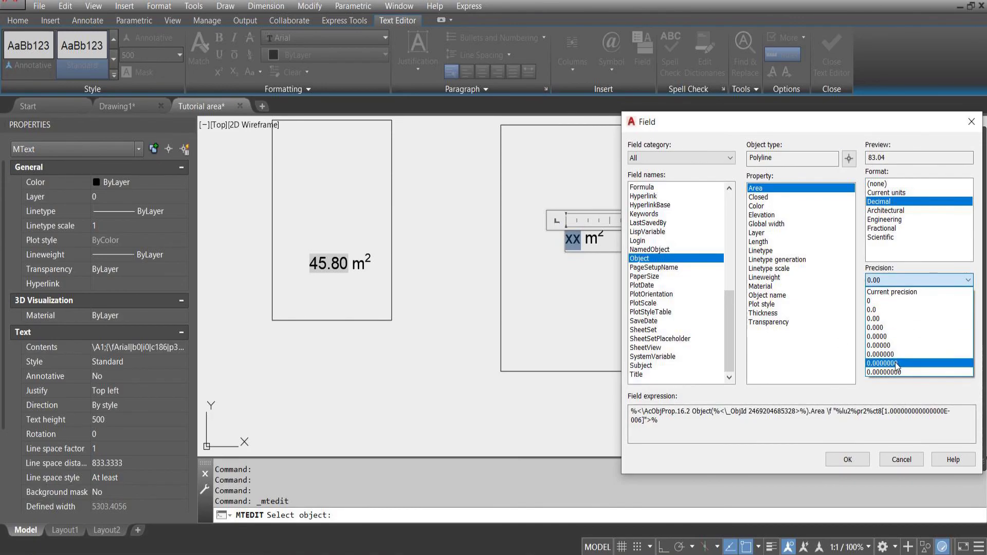
pyautogui.click(890, 319)
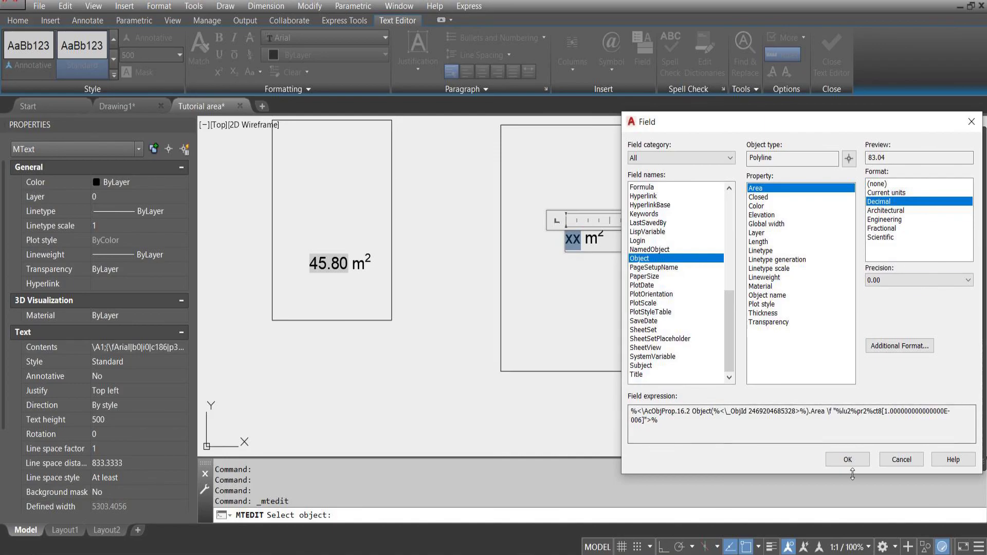
pyautogui.click(847, 460)
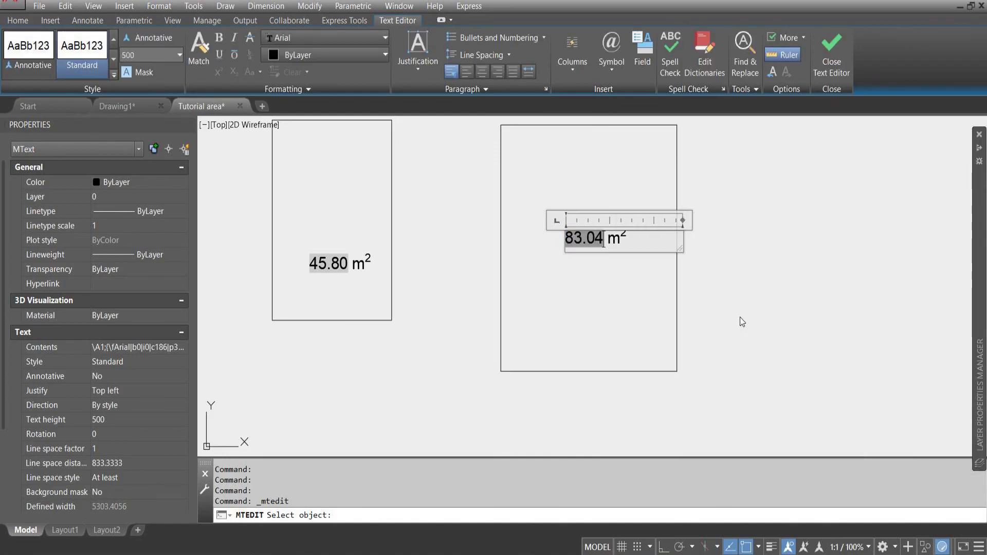
pyautogui.click(689, 310)
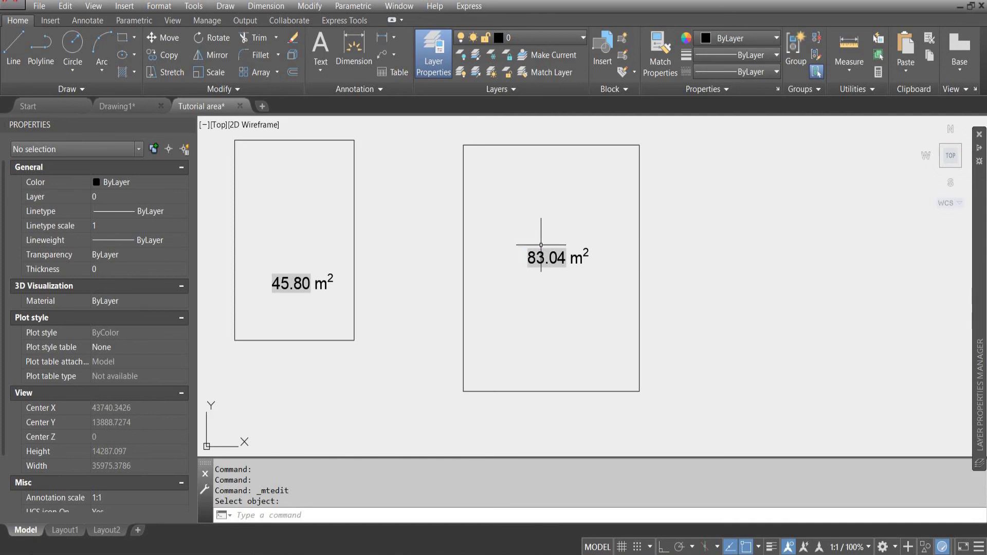
# Step: With Ortho on, grip-stretch the right rectangle's bottom edge upward and its left edge further left
pyautogui.scroll(-2, 522, 209)
pyautogui.scroll(2, 553, 269)
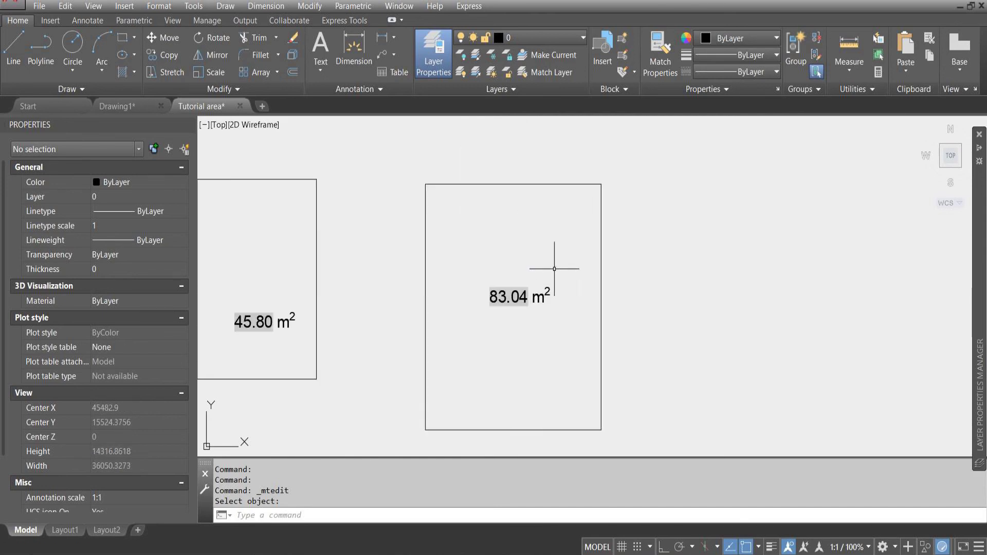
pyautogui.click(646, 305)
pyautogui.click(584, 348)
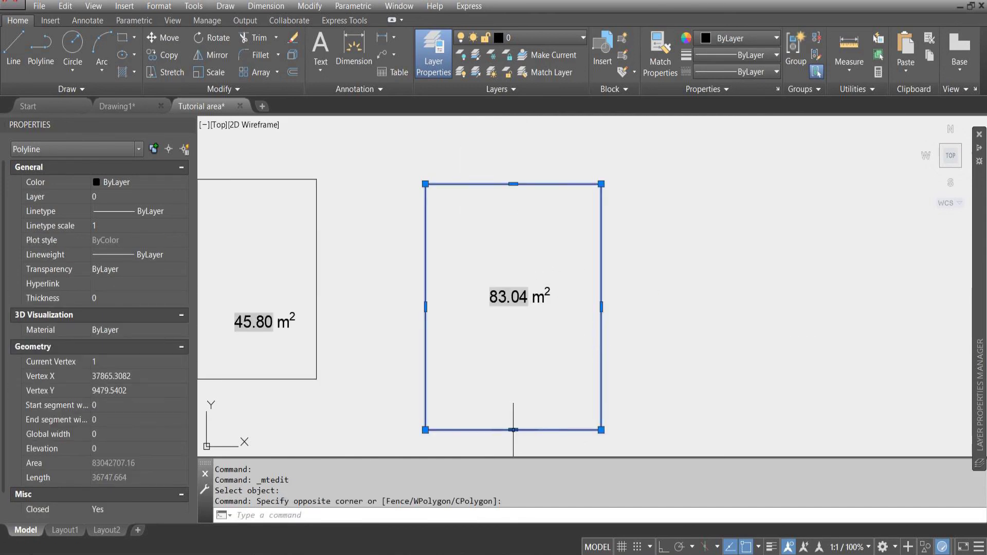
pyautogui.click(513, 430)
pyautogui.press('F8')
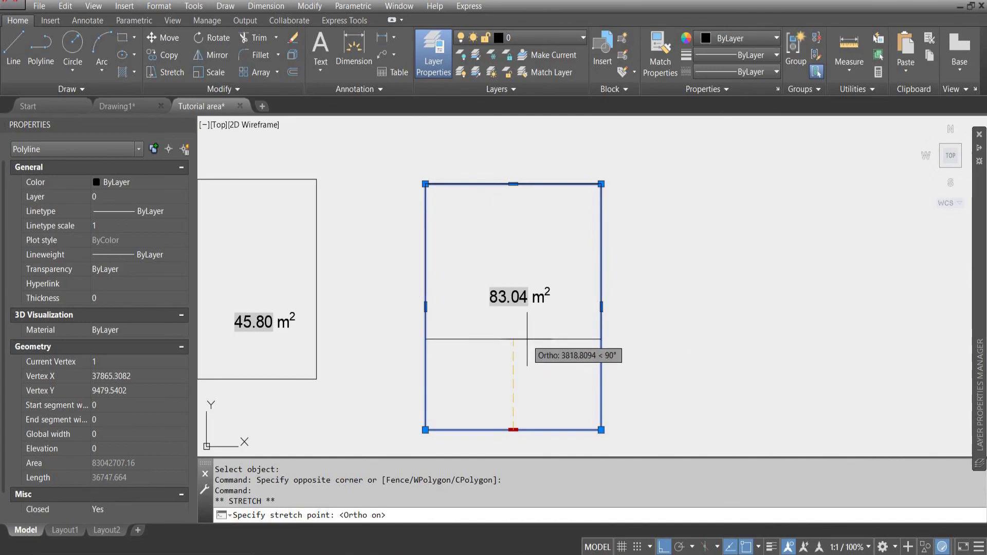
pyautogui.click(513, 339)
pyautogui.click(425, 262)
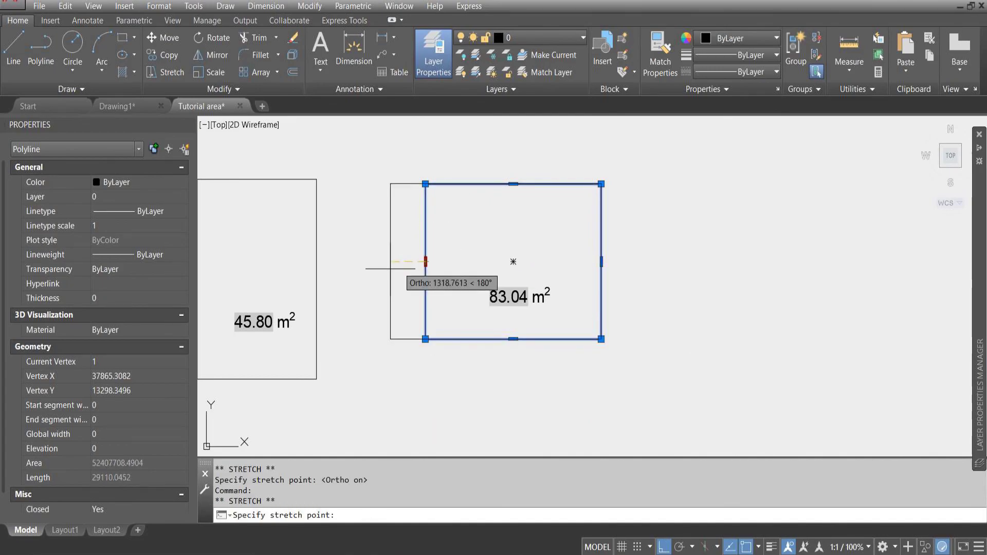
pyautogui.click(371, 272)
pyautogui.press('Escape')
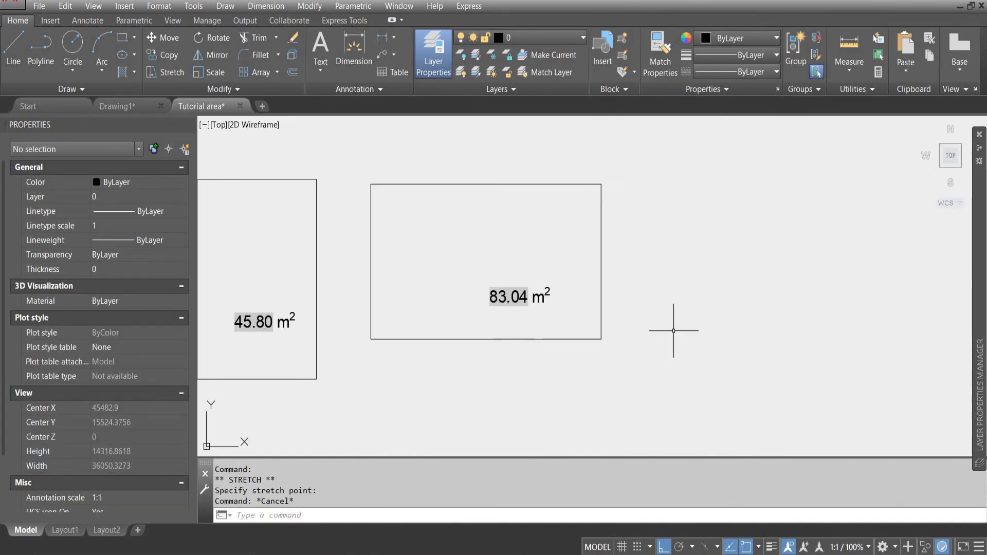
# Step: Run REGEN and REGENALL so the area field changes from 83.04 to 68.68 m²
pyautogui.write('re')
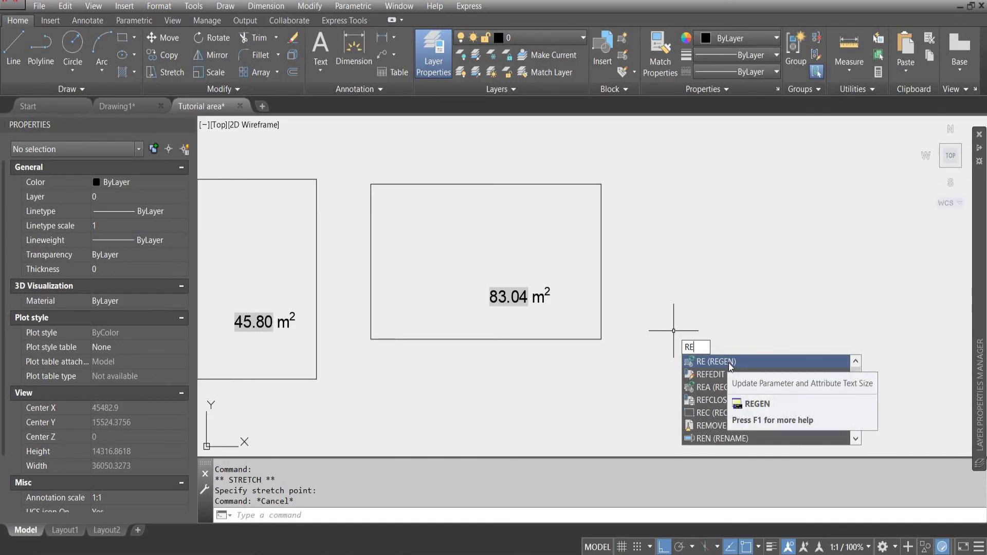
pyautogui.click(721, 362)
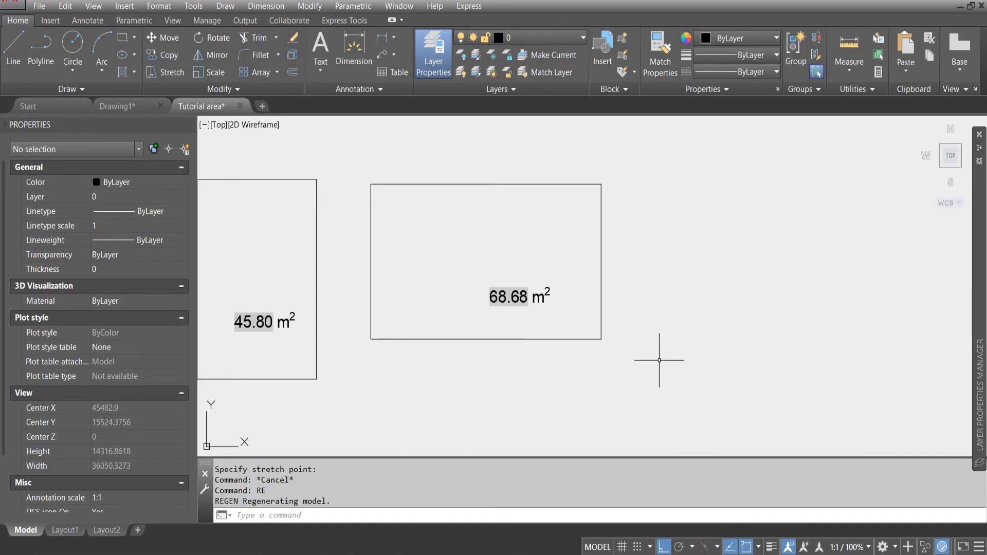
pyautogui.write('rea')
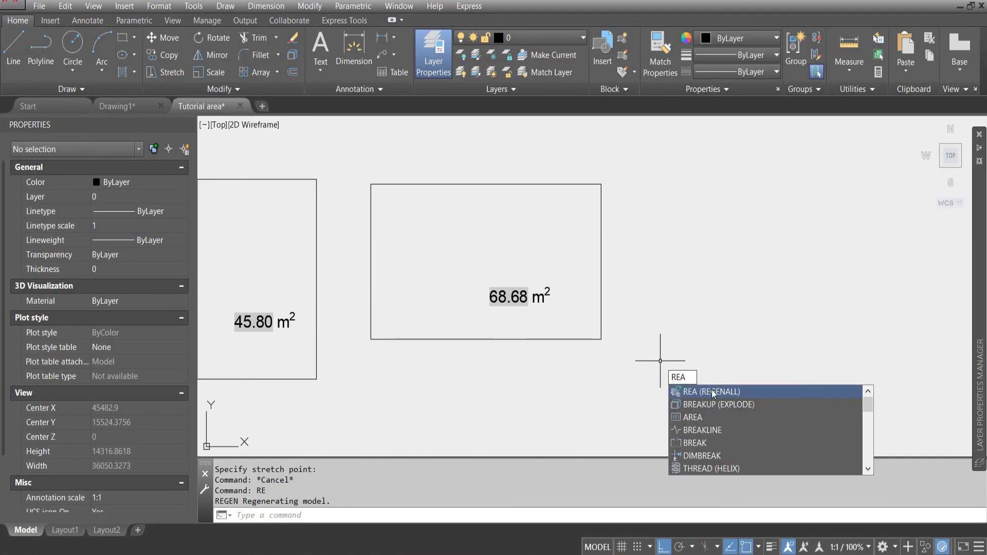
pyautogui.click(713, 394)
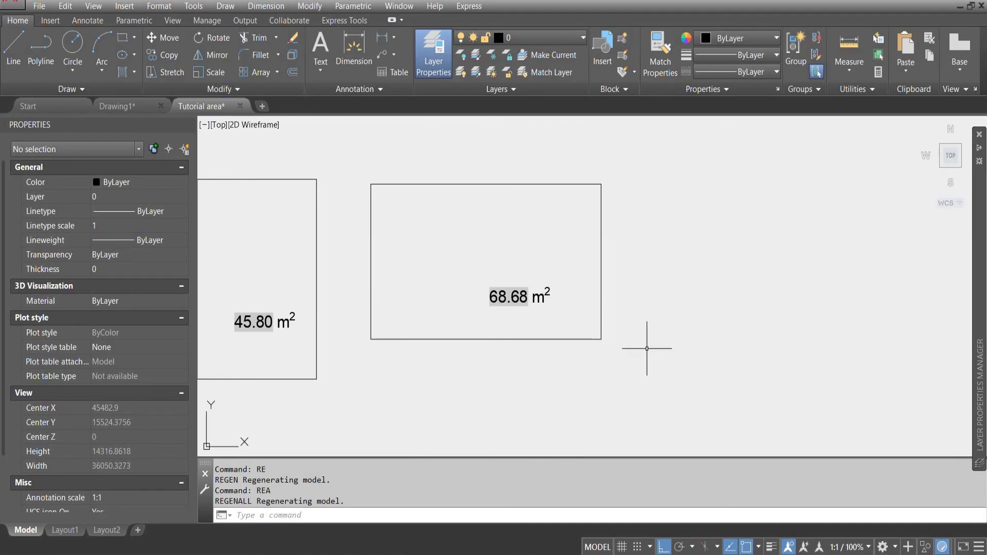
pyautogui.click(640, 259)
pyautogui.press('Escape')
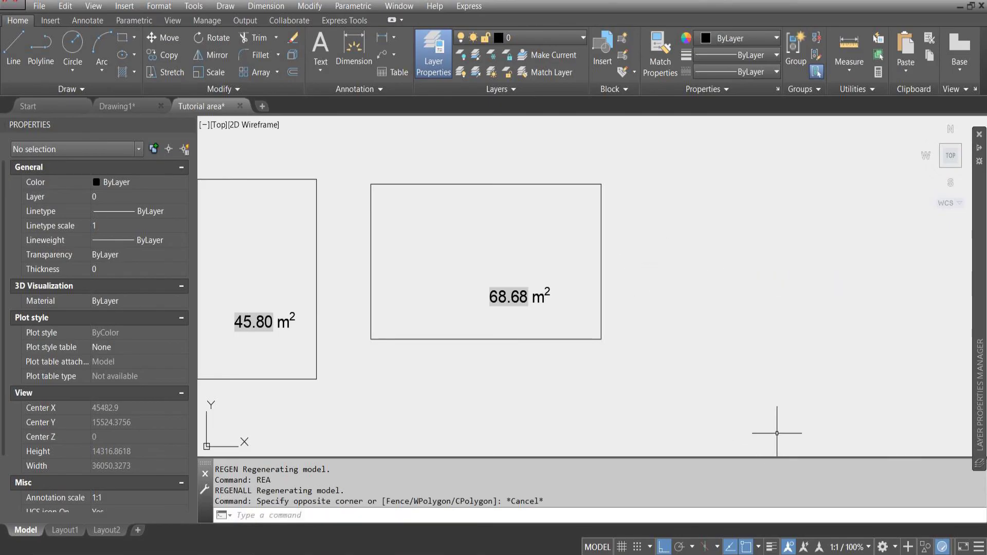